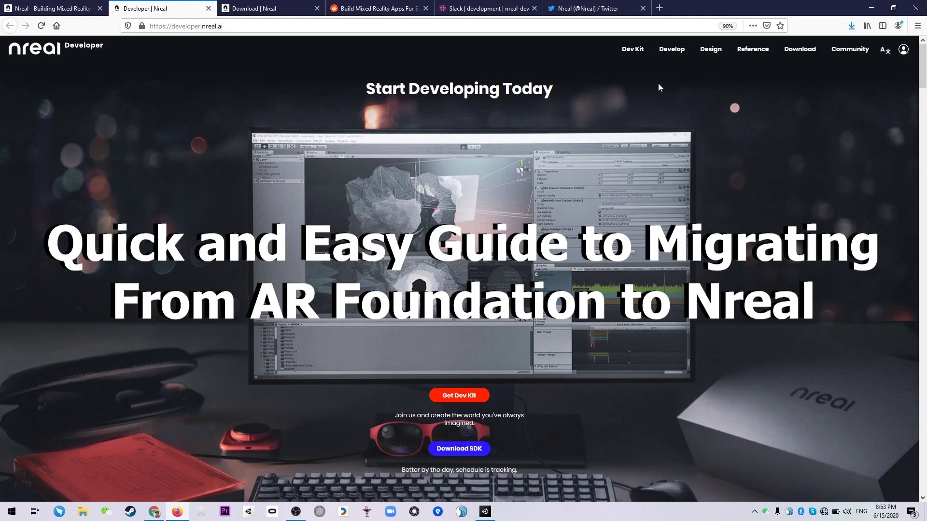
Step: Switch to Unity and review the AR Foundation, AR Subsystems, ARCore XR and ARKit packages in the Package Manager
left_click(485, 512)
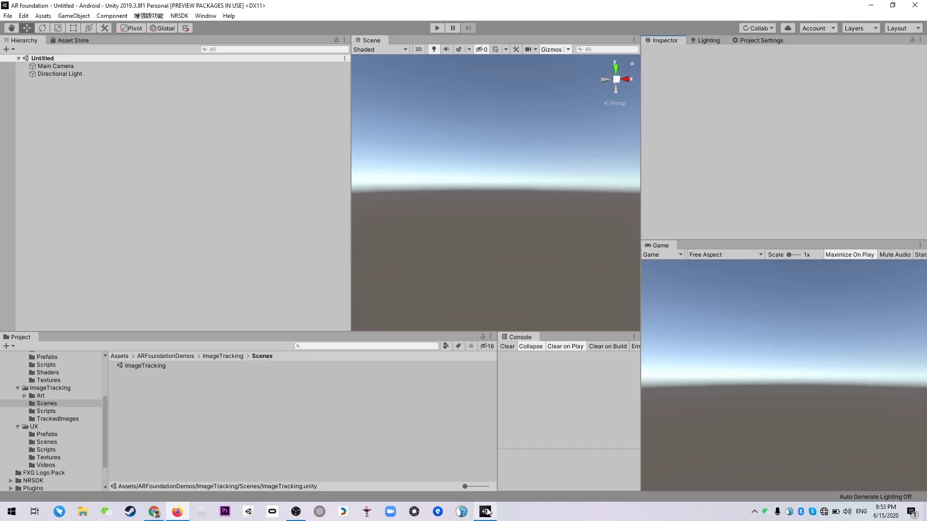
left_click(207, 17)
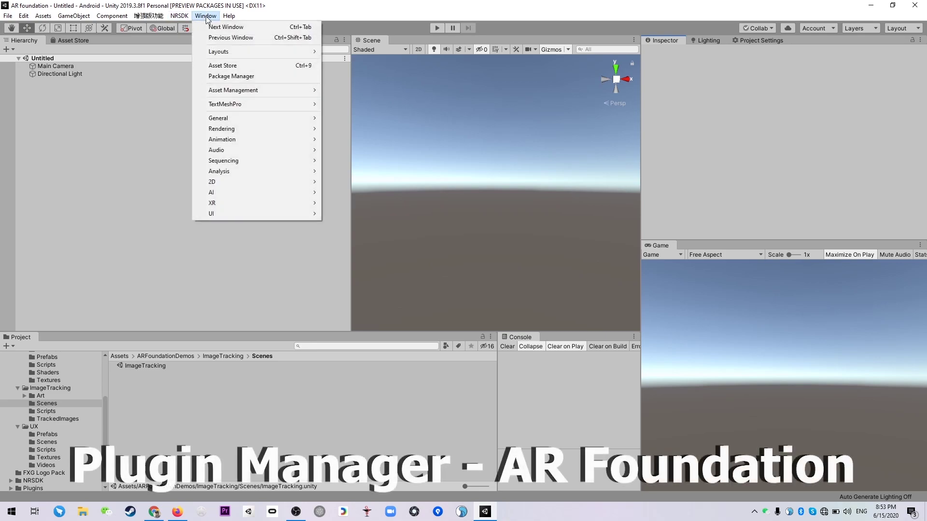
left_click(253, 79)
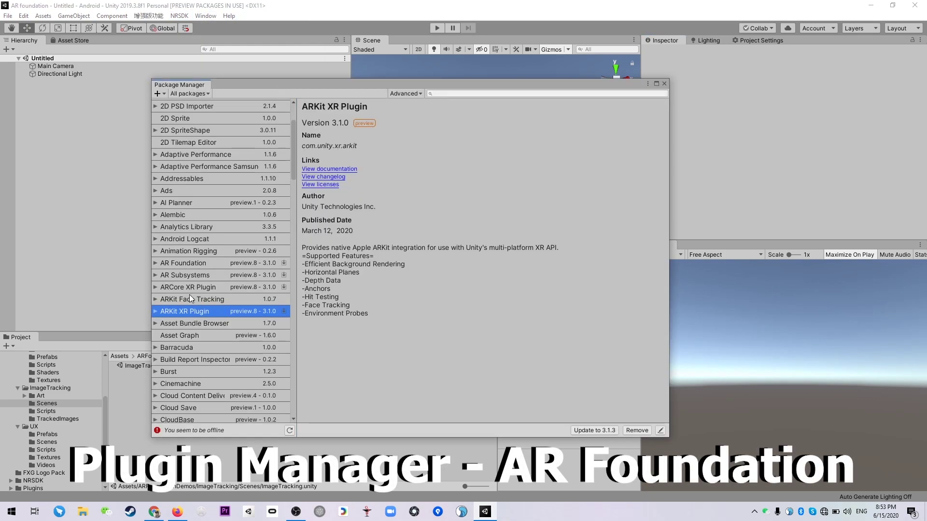
left_click(195, 275)
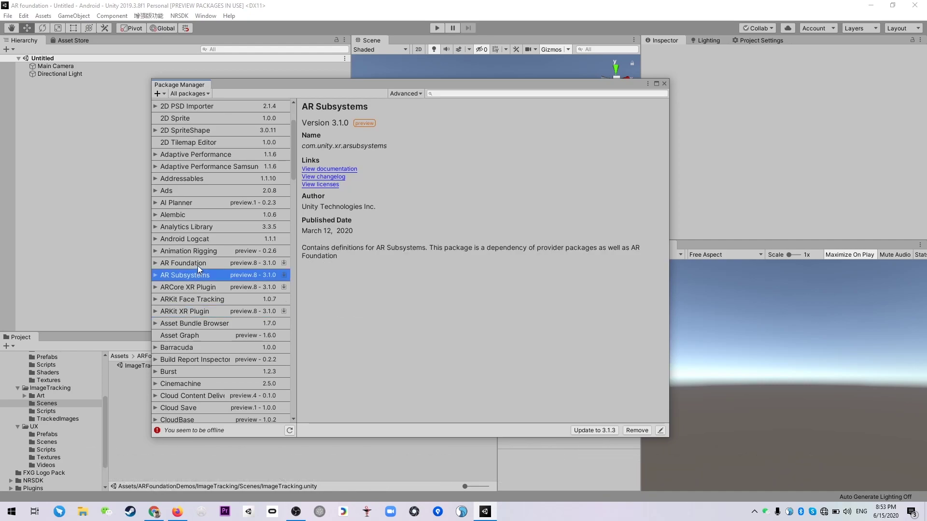
left_click(198, 265)
left_click(209, 288)
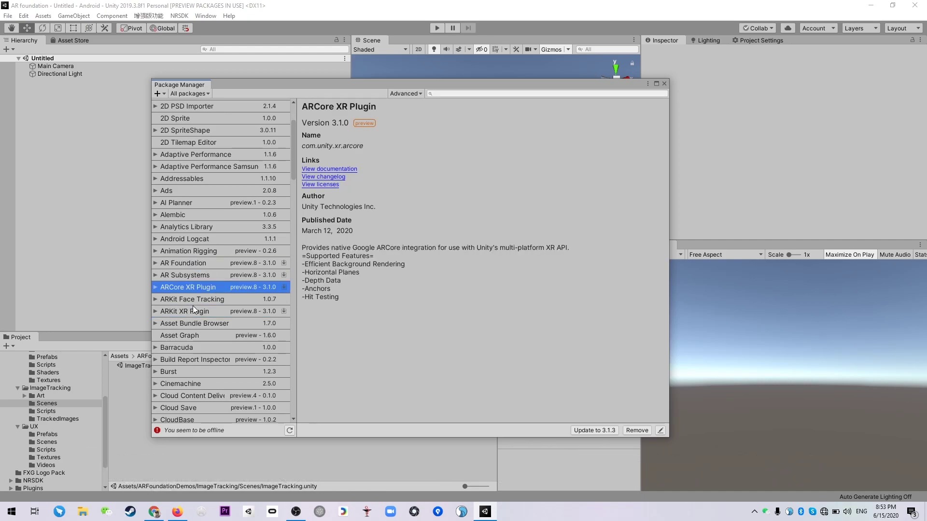
left_click(196, 299)
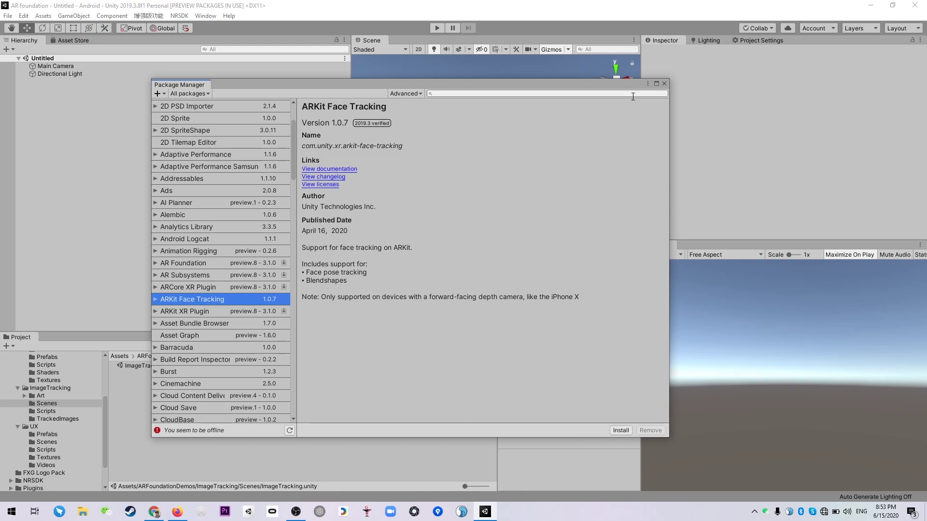
left_click(664, 85)
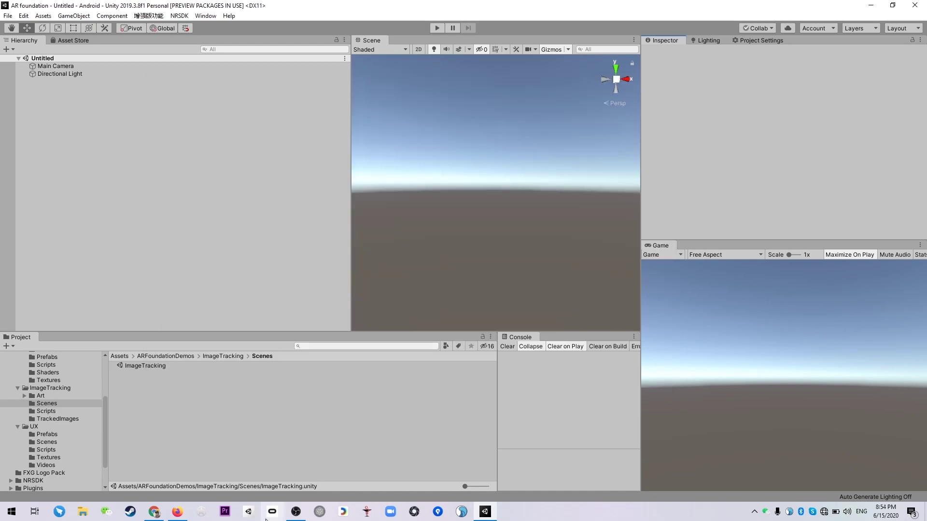
Step: Switch to Firefox and open the Nreal developer download page at the Unity SDK version list
left_click(177, 512)
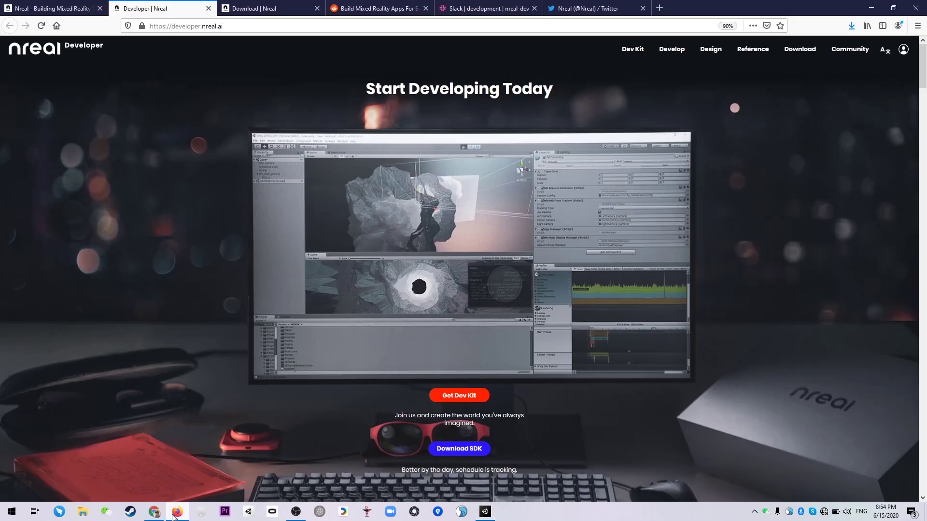
left_click(56, 8)
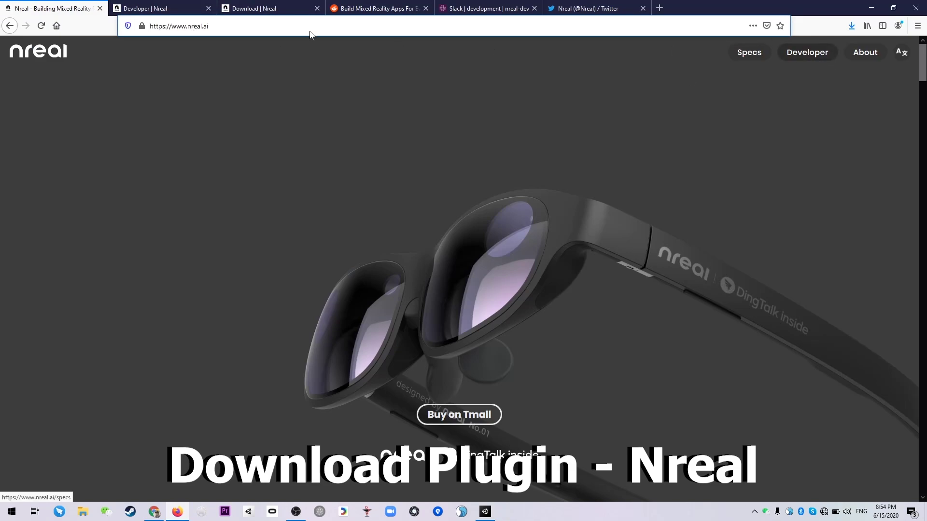
left_click(135, 8)
left_click(800, 49)
left_click_drag(922, 89, 923, 395)
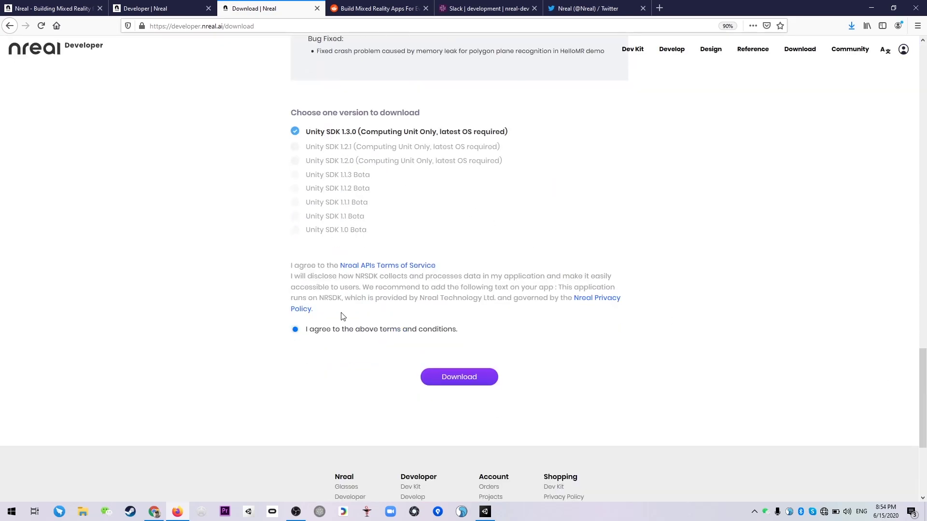
Step: Open the downloaded NRSDKForUnity_1.3.0(1).unitypackage and switch back to the AR foundation project in Unity
left_click(852, 26)
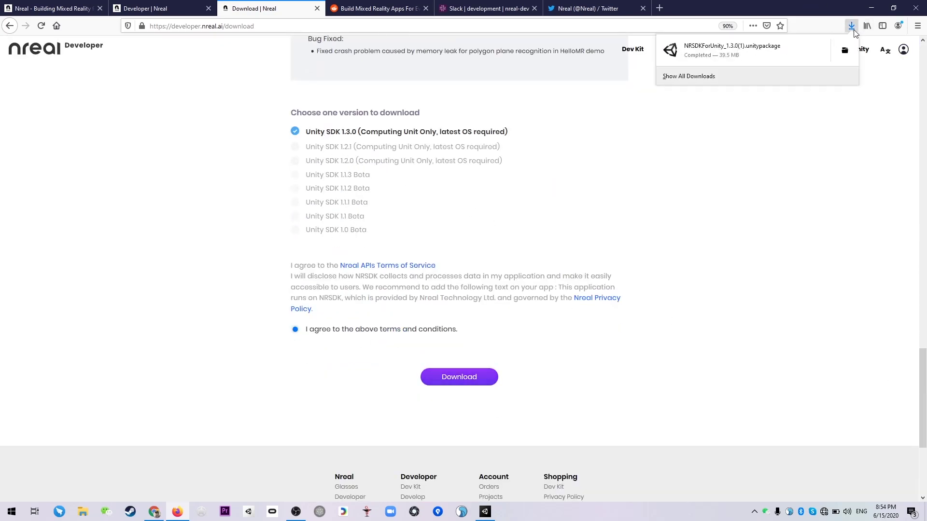
left_click(744, 55)
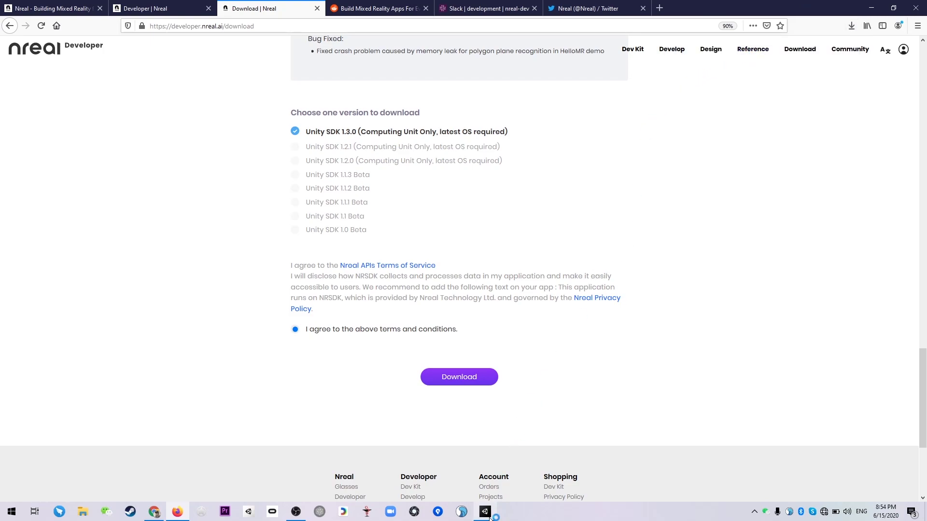
mouse_move(485, 511)
left_click(480, 480)
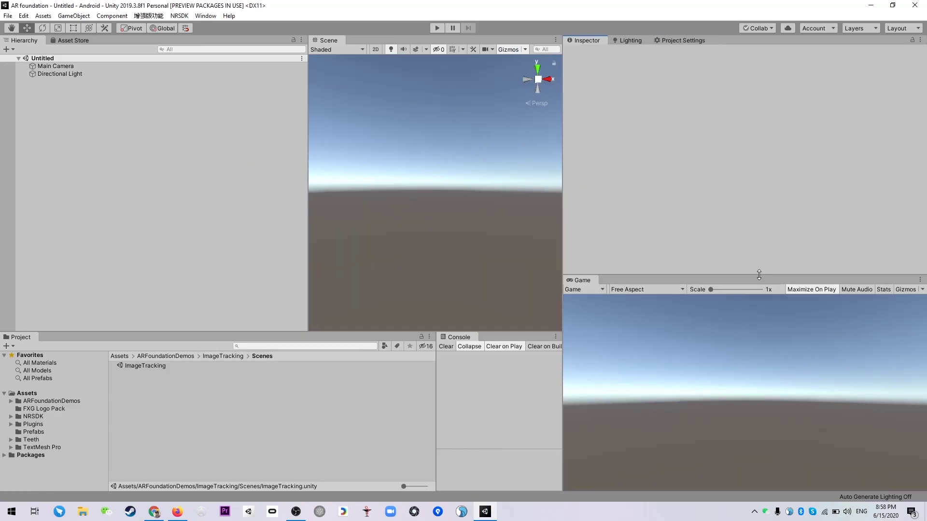
Step: Open the Android Player settings from the build settings and dock the Game view beside the Scene view
left_click(7, 16)
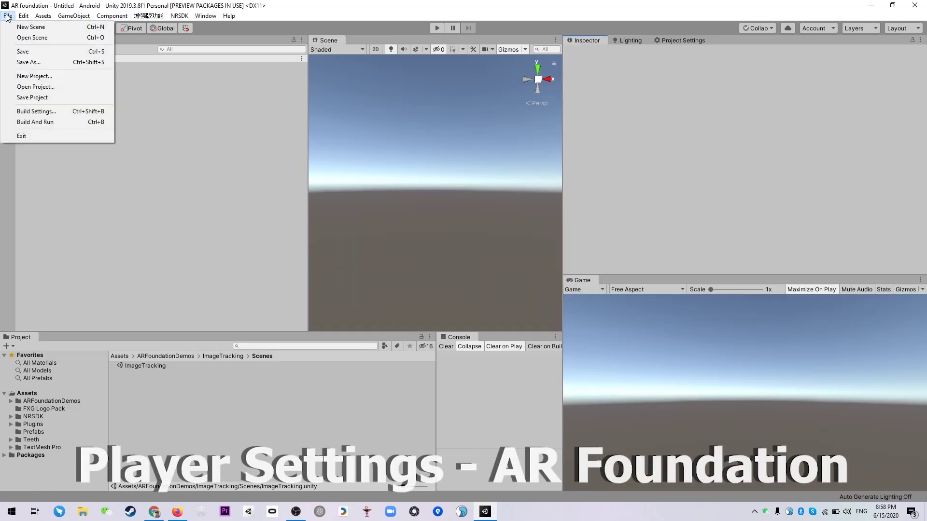
left_click(45, 114)
left_click(164, 410)
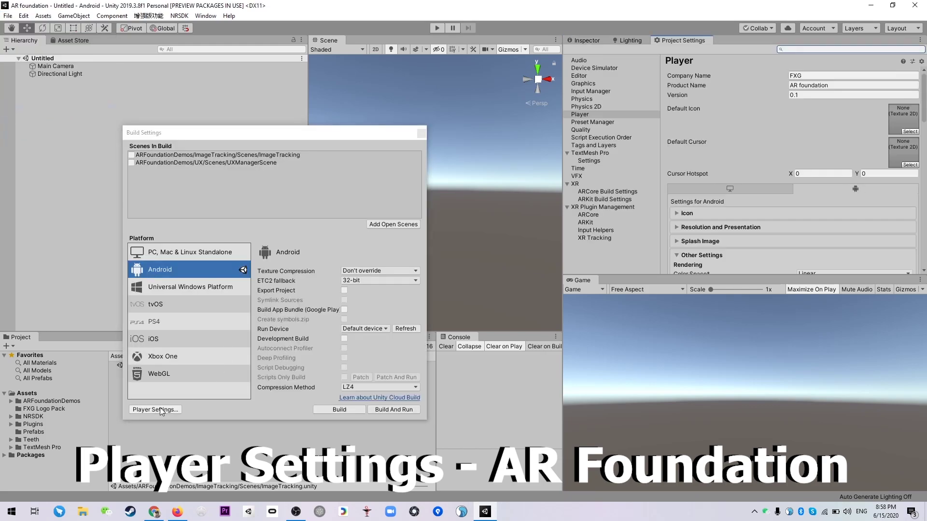
left_click(421, 133)
left_click_drag(582, 279, 370, 46)
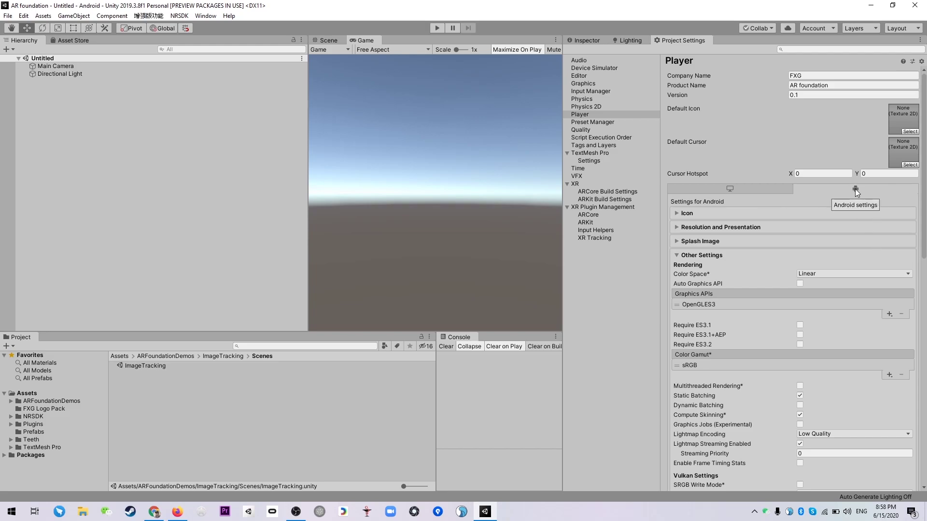
left_click_drag(925, 201, 926, 306)
Step: Switch to Firefox and read the Configure Build Settings table in Nreal's Quickstart for Android guide
left_click(170, 513)
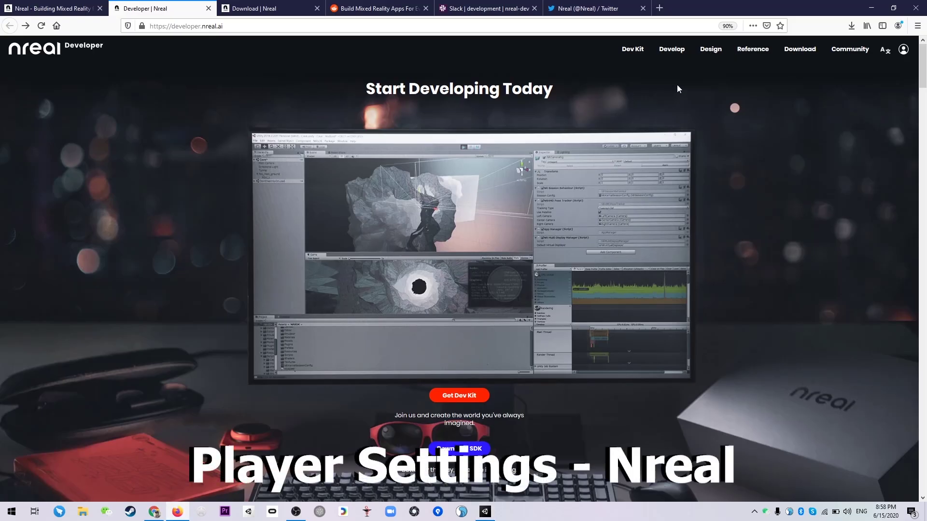
left_click(670, 52)
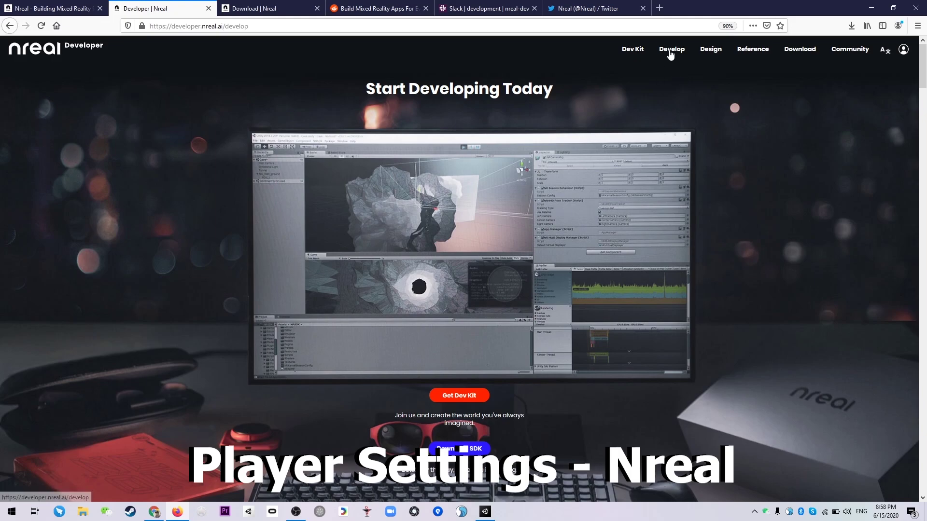
left_click(249, 233)
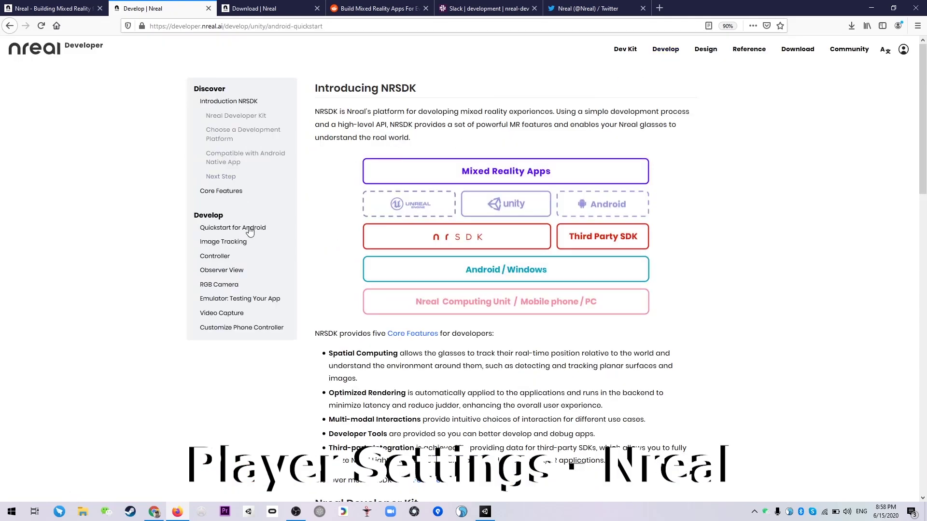
left_click_drag(924, 94, 925, 307)
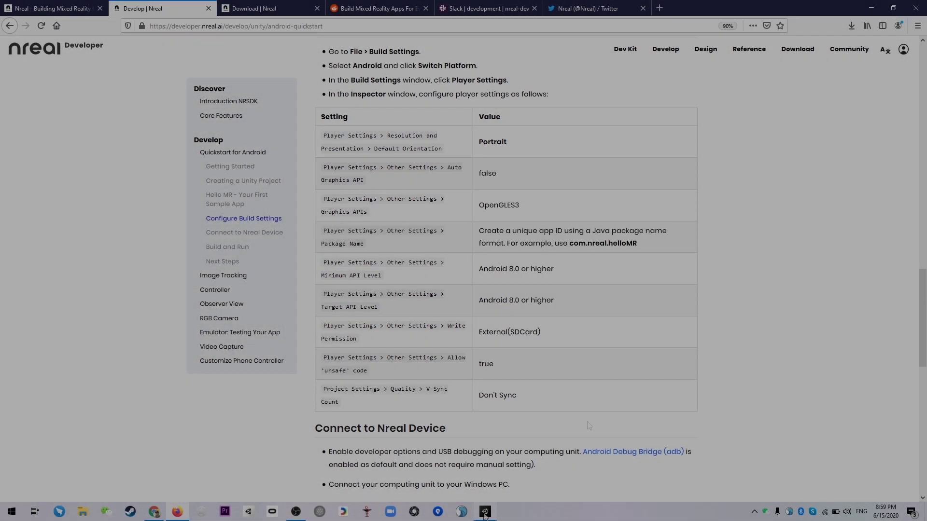
Step: Switch to Unity and add an AR Session and an AR Session Origin to the scene
left_click(485, 513)
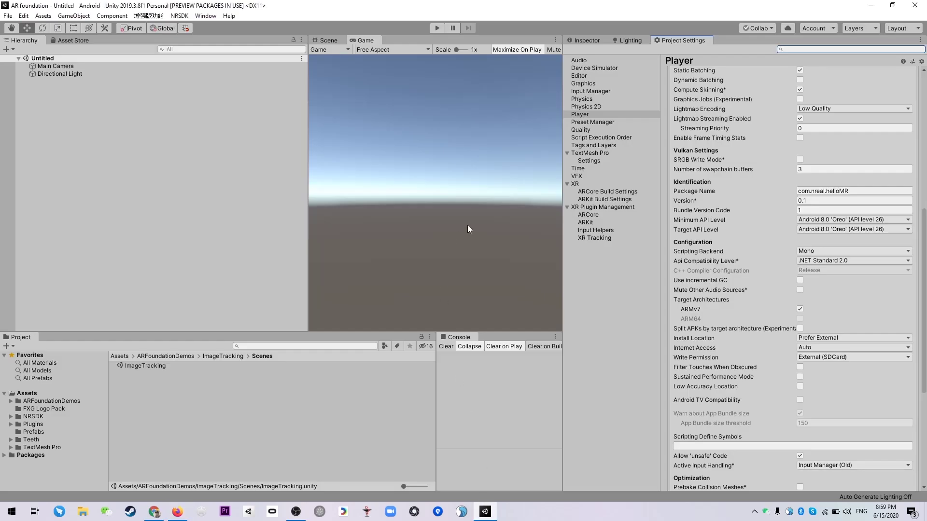
left_click(587, 40)
right_click(112, 135)
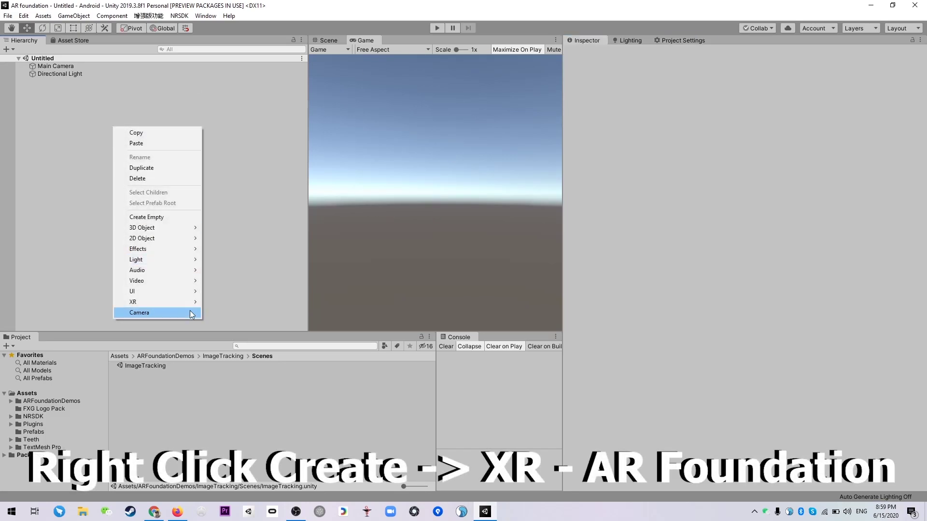
mouse_move(184, 303)
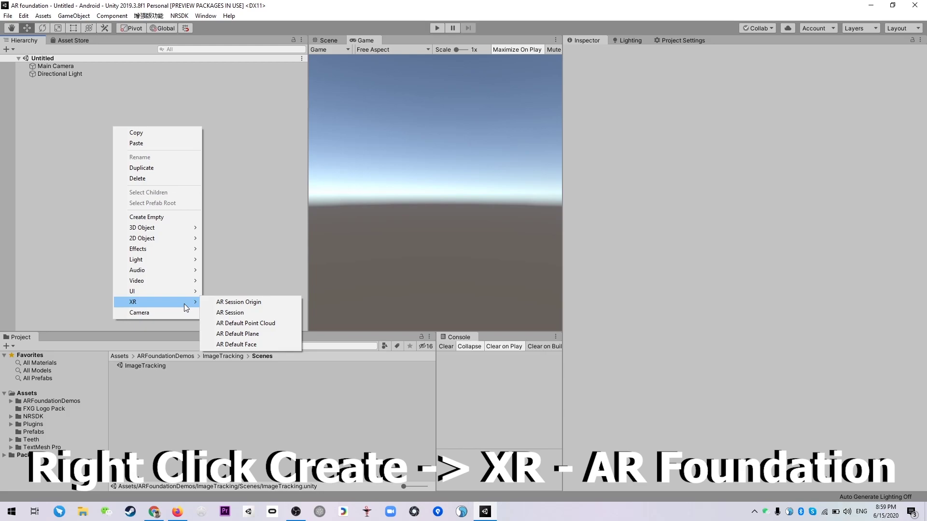
left_click(231, 312)
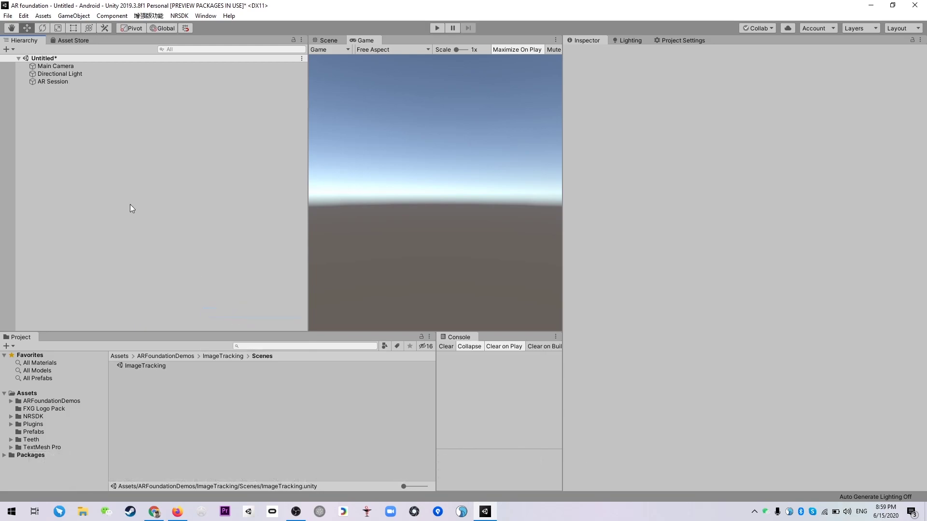
right_click(129, 209)
mouse_move(194, 379)
left_click(234, 380)
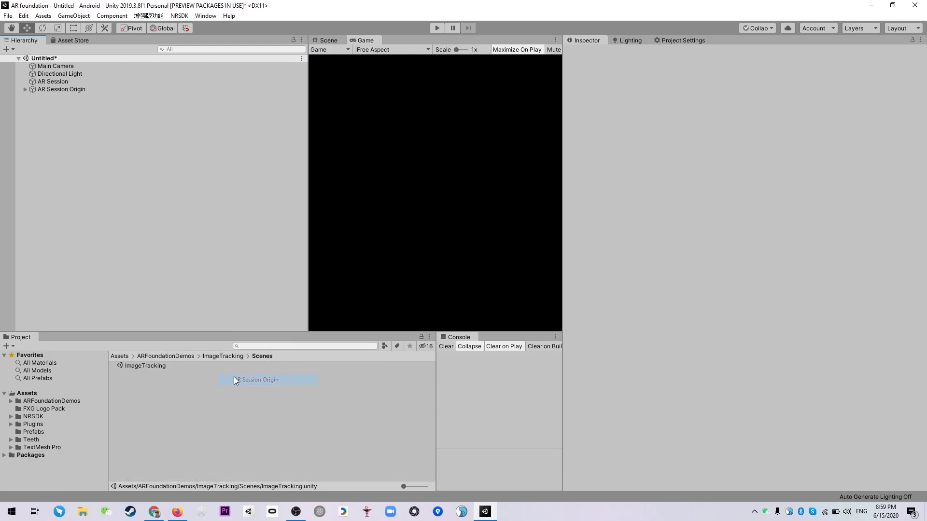
Step: Add the NRCameraRig and NRInput prefabs from NRSDK/Prefabs to the scene and delete the Main Camera
left_click(11, 416)
left_click_drag(105, 405, 106, 417)
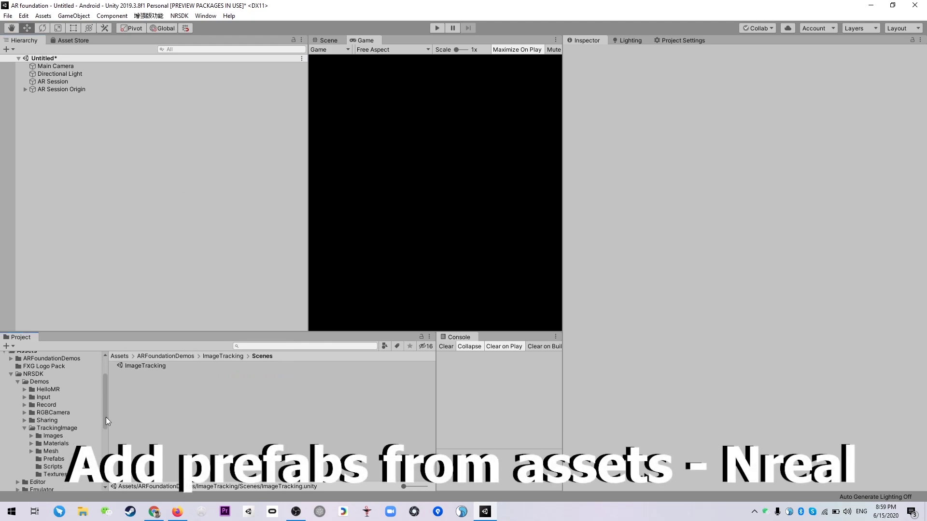
scroll(50, 429, "down", 3)
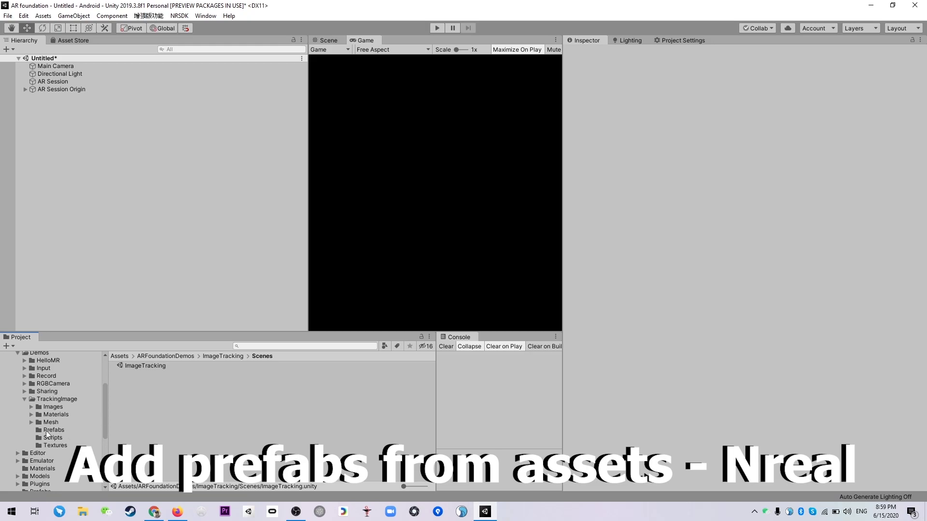
left_click(49, 491)
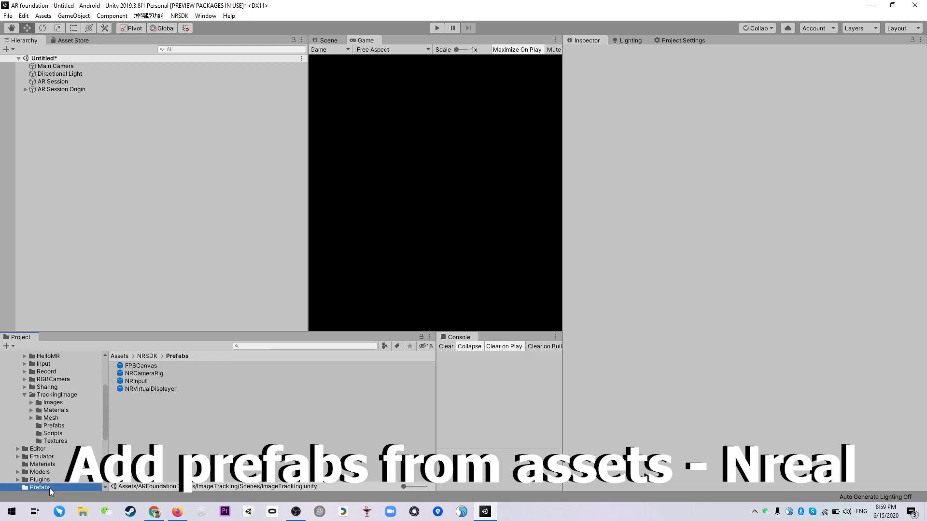
left_click_drag(106, 408, 107, 415)
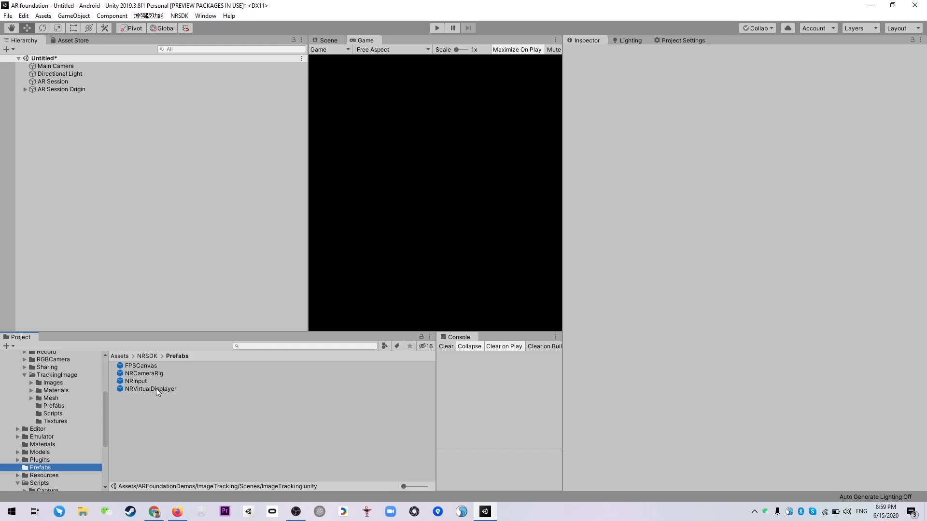
left_click_drag(147, 376, 134, 266)
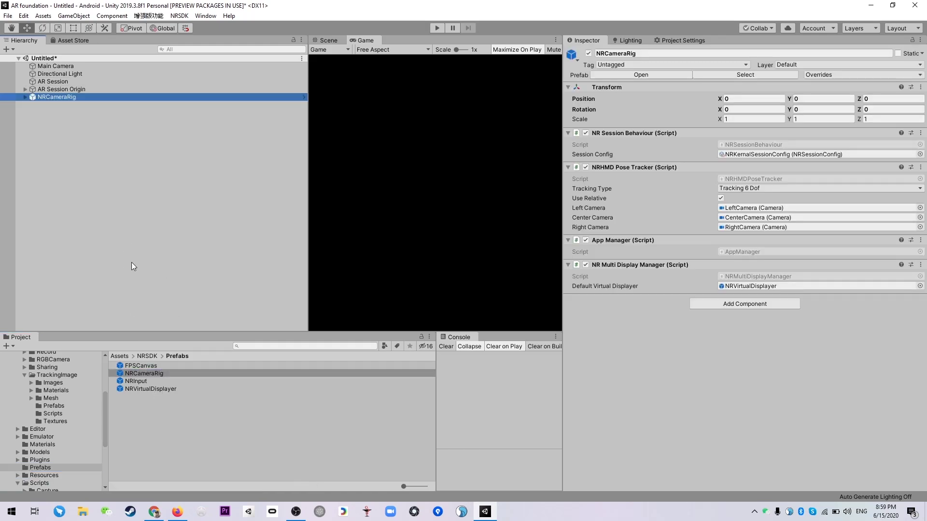
left_click_drag(145, 380, 103, 188)
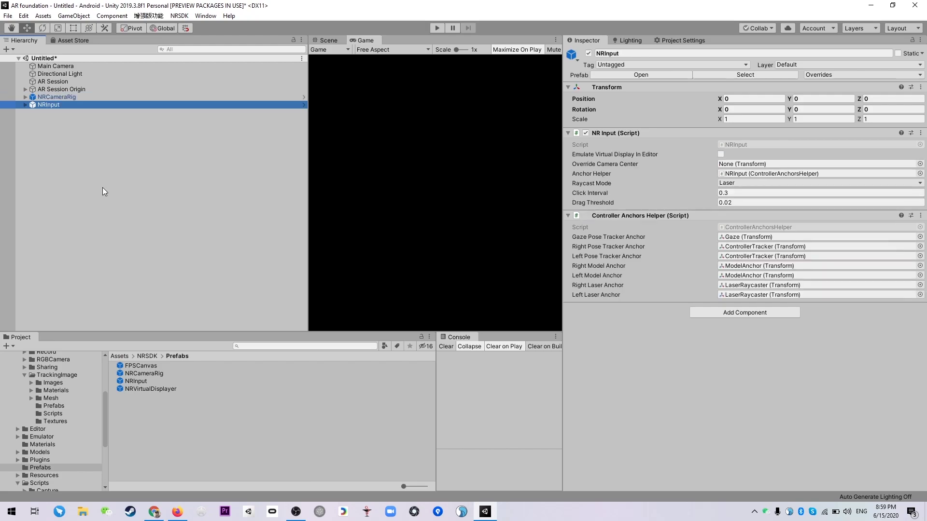
left_click(68, 65)
key("Delete")
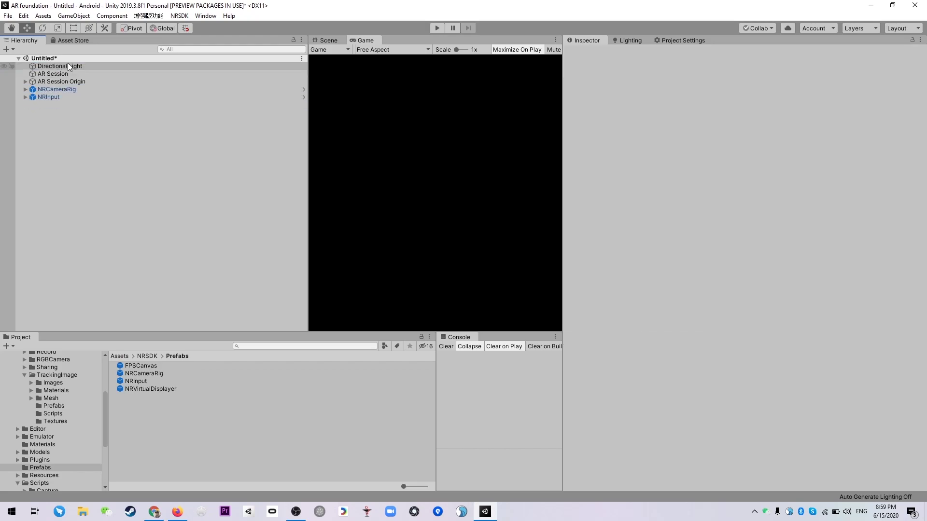
Step: Expand AR Session Origin and NRCameraRig in the hierarchy and examine the CenterCamera's components
left_click(23, 82)
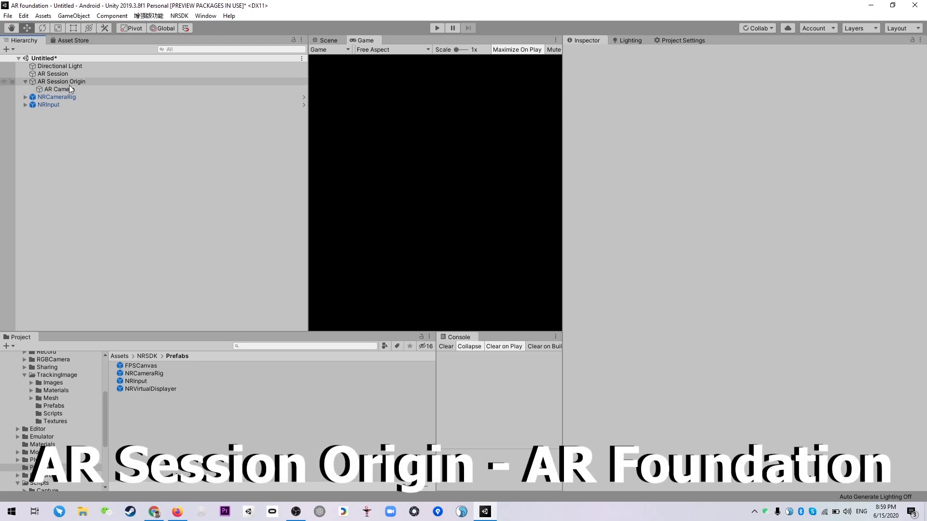
left_click(24, 97)
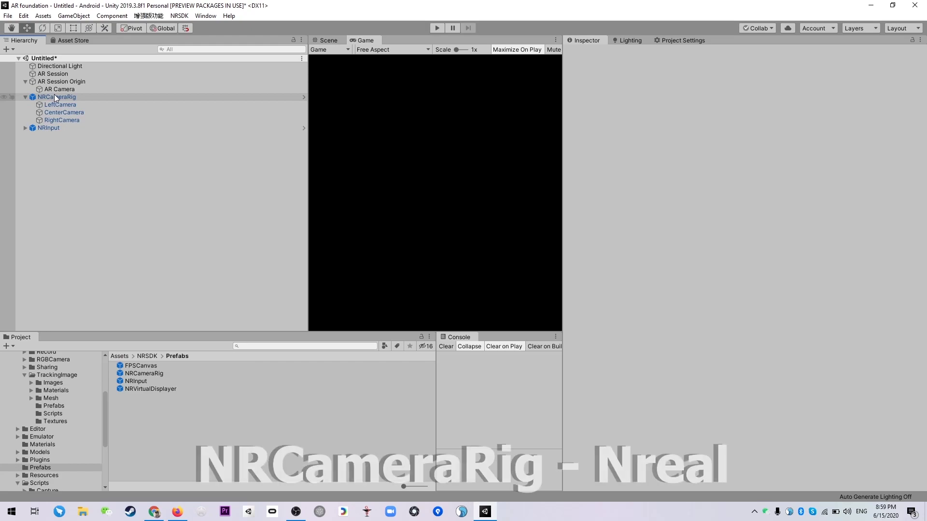
left_click(74, 111)
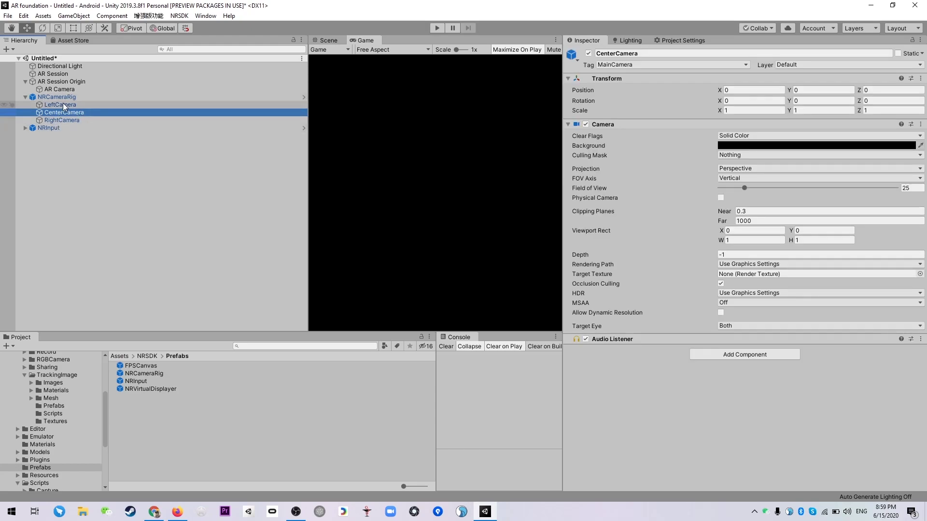
Step: Examine the components of LeftCamera, RightCamera, NRCameraRig, AR Session and NRInput
left_click(62, 104)
left_click(75, 121)
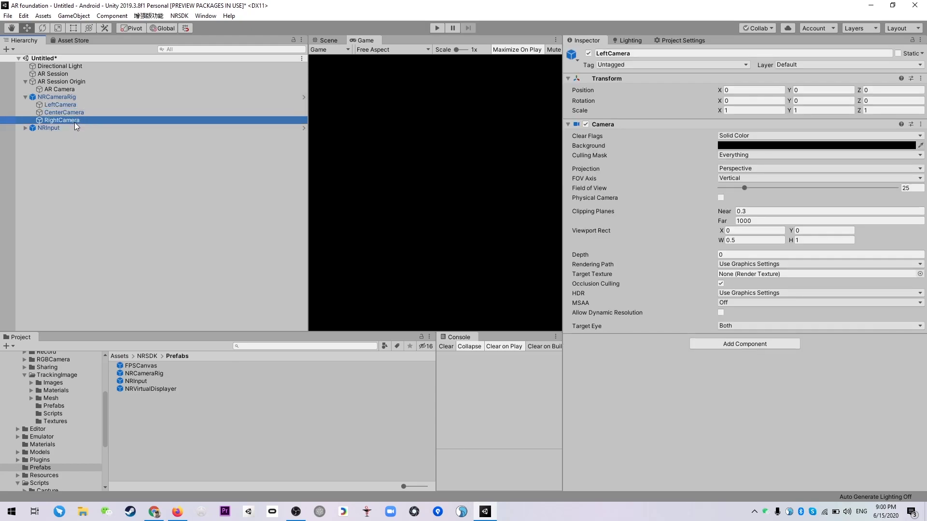
left_click(71, 98)
left_click(77, 74)
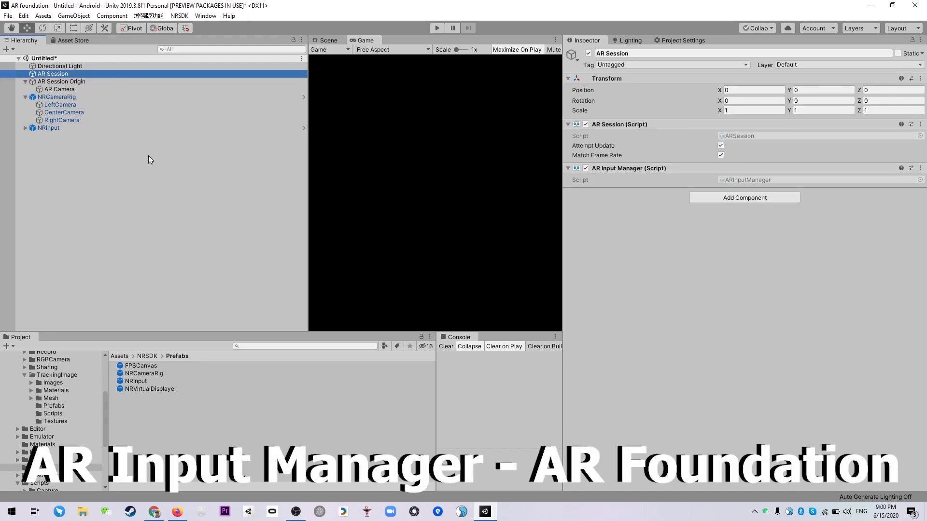
left_click(98, 128)
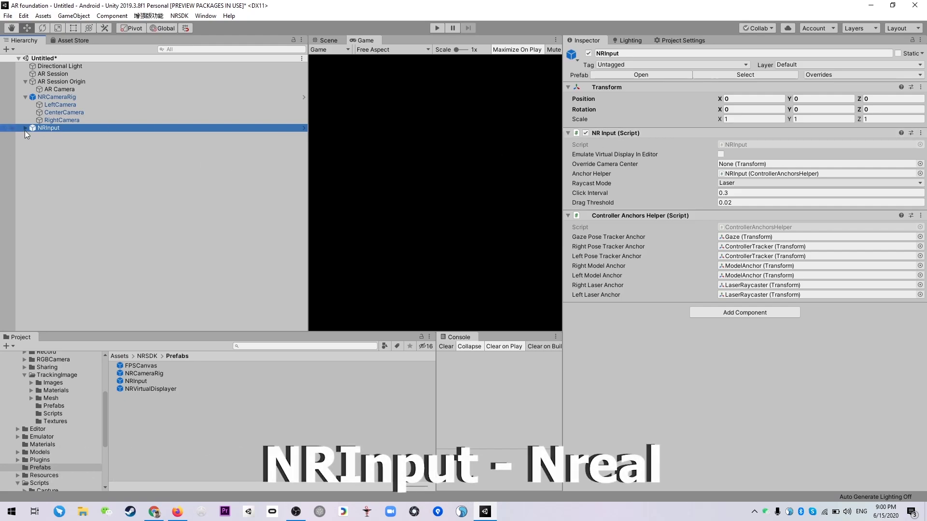
left_click(25, 129)
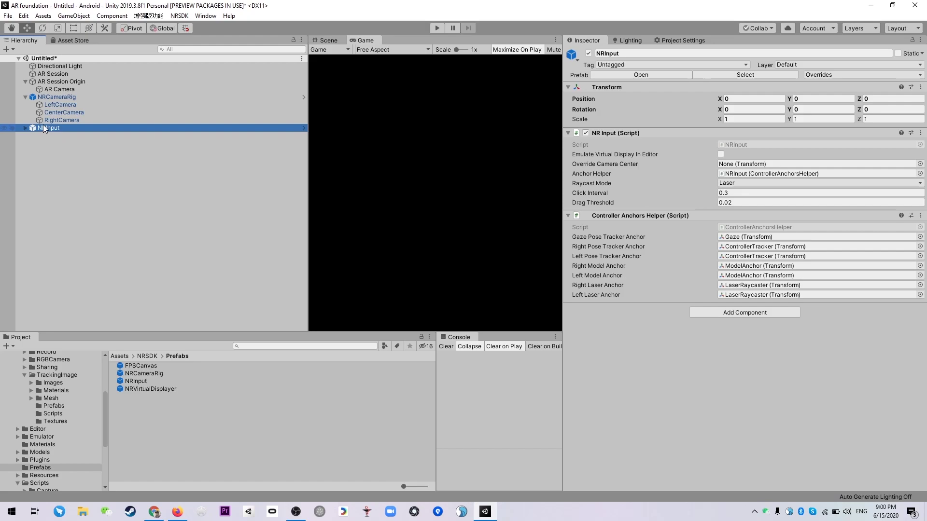
Step: Create an empty game object in the scene and name it Plane Controller
right_click(140, 170)
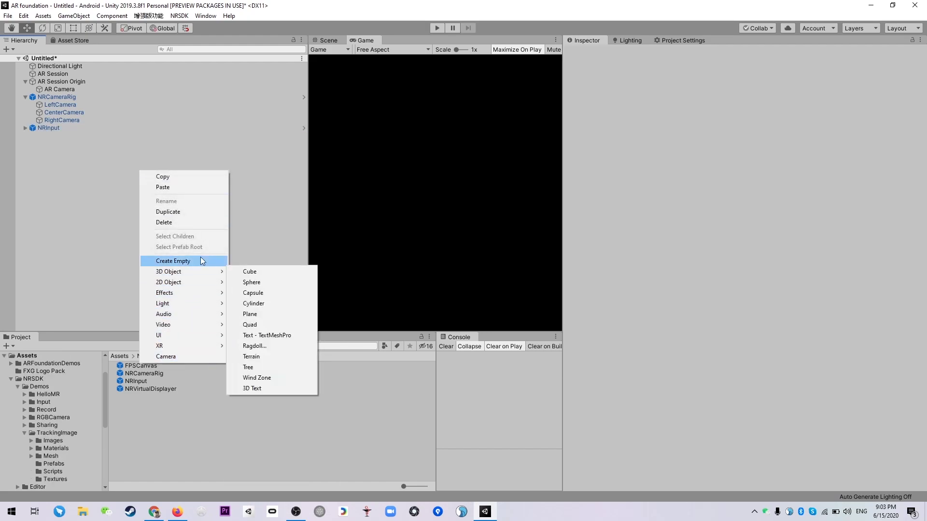
left_click(199, 261)
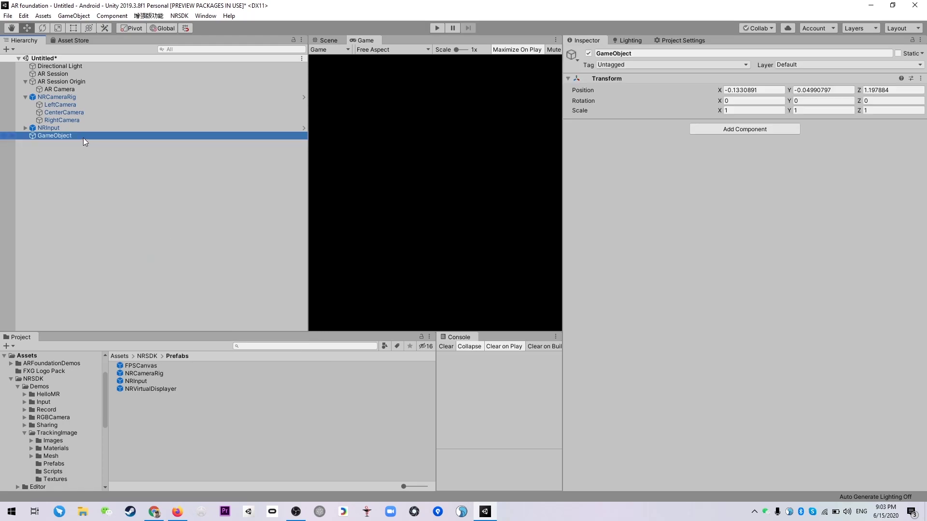
left_click(83, 137)
type("Pl")
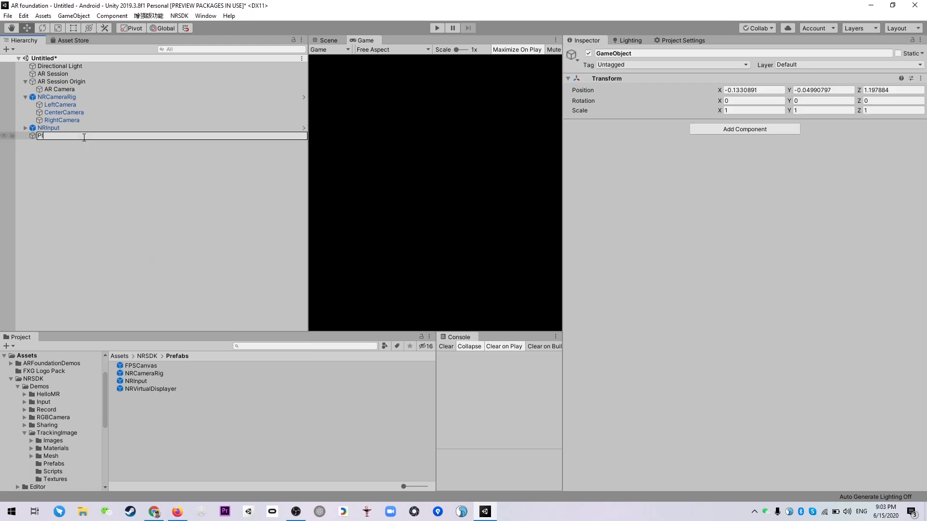
type("ane Controller")
key("Return")
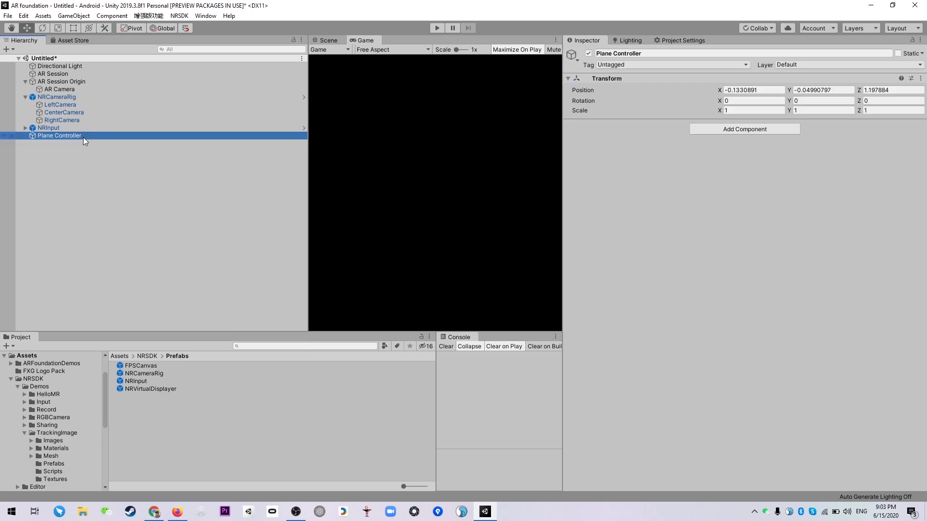
Step: Add the AR Plane Manager and Plane Detector components to the Plane Controller object
left_click(756, 130)
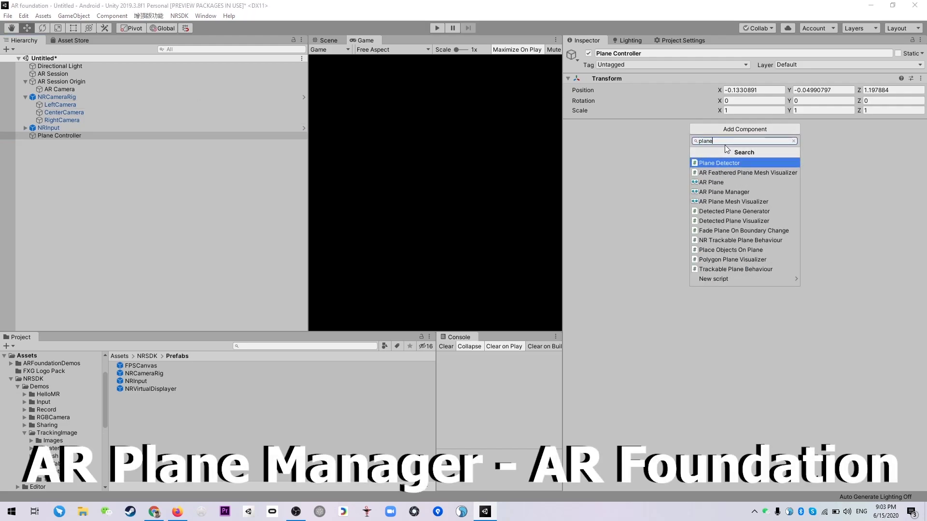
left_click(740, 192)
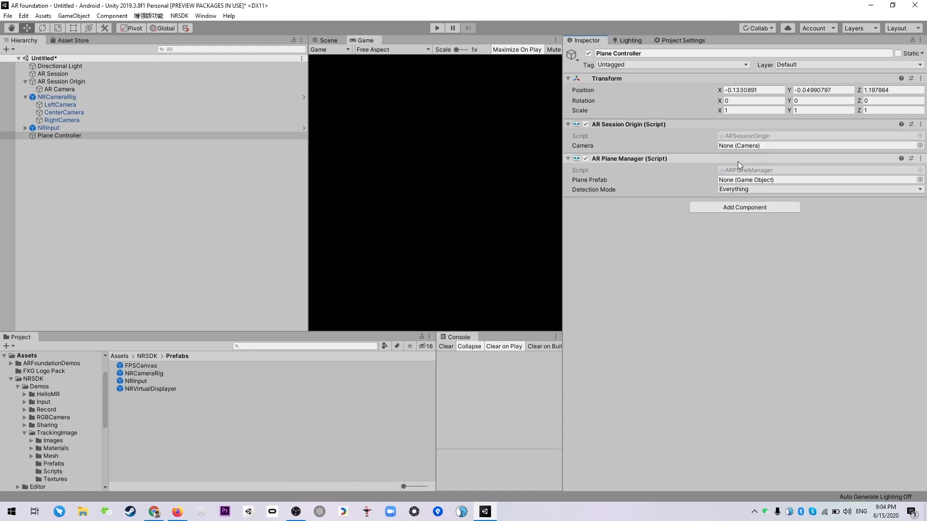
left_click(731, 208)
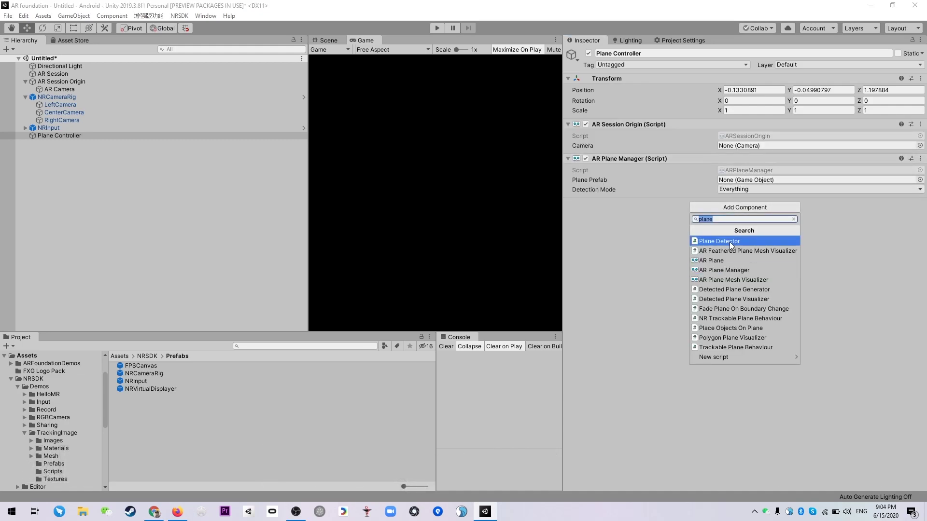
left_click(731, 242)
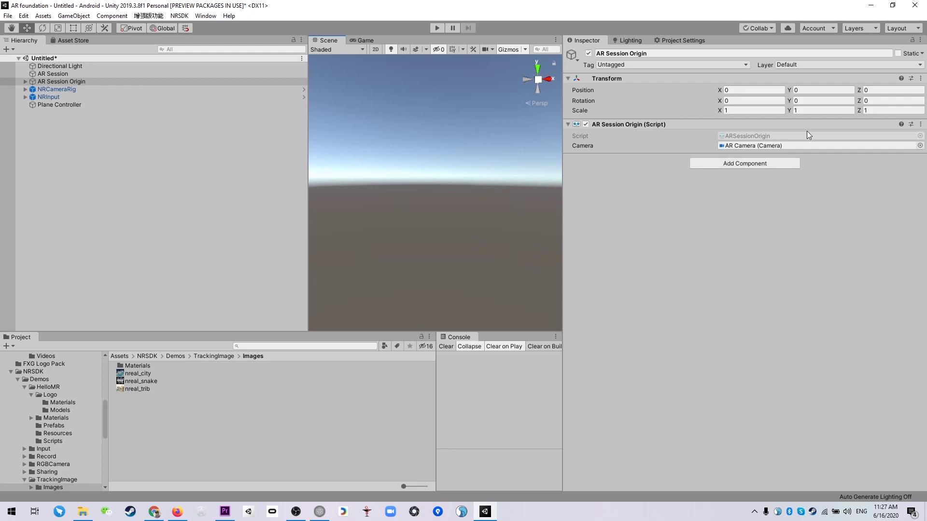
Step: Add an AR Tracked Image Manager component to AR Session Origin
left_click(739, 163)
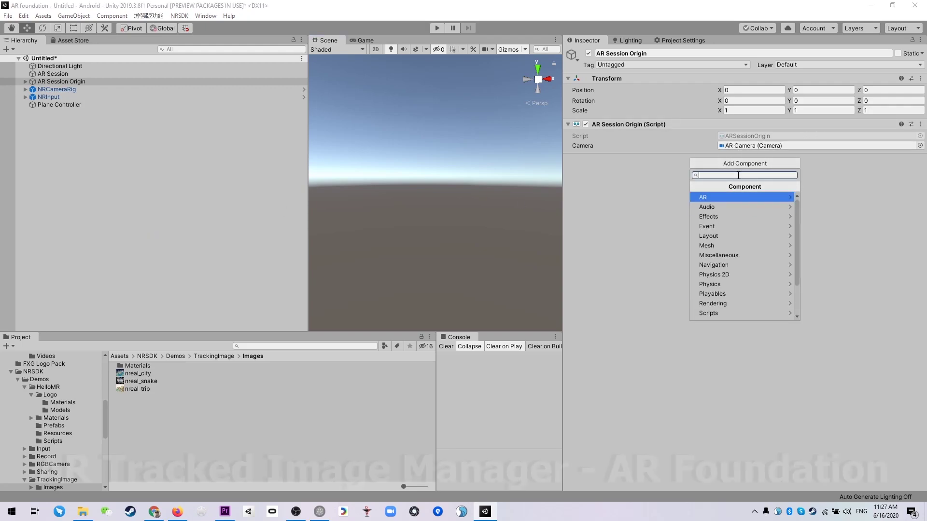
type("track")
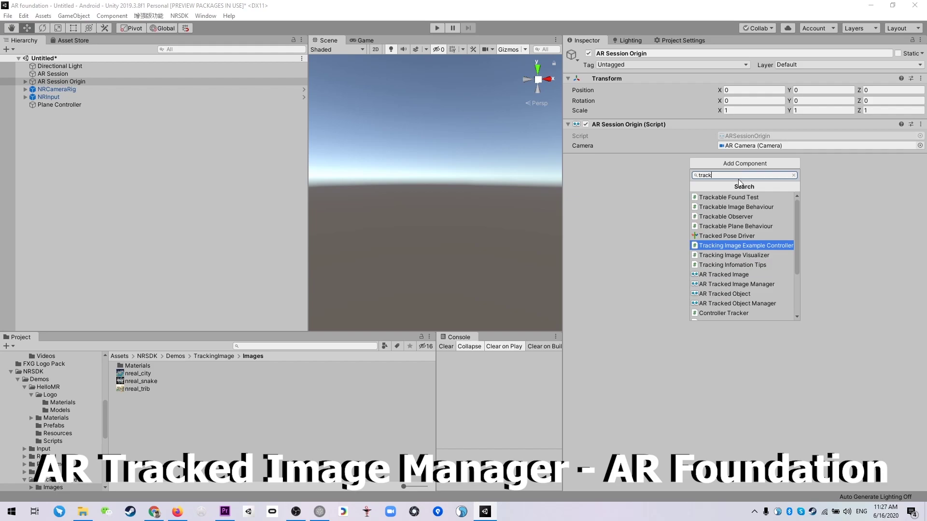
left_click(734, 284)
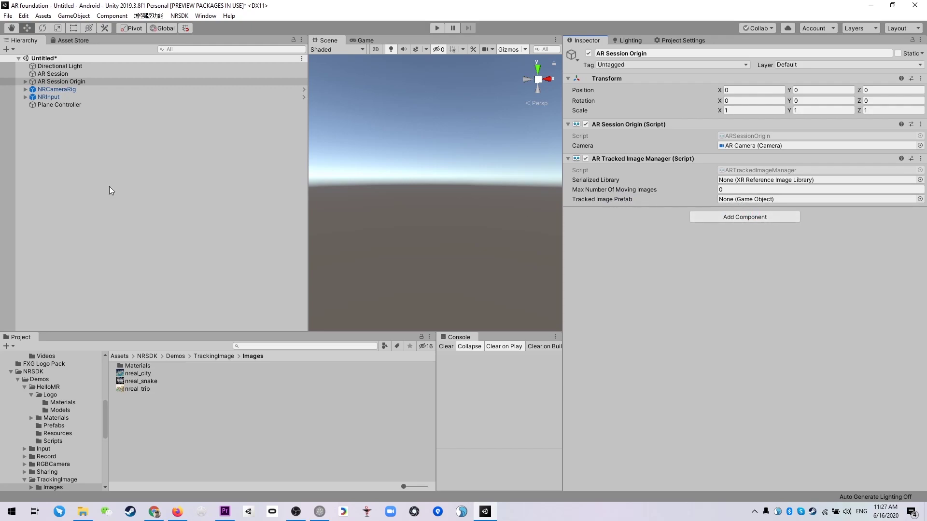
Step: Add the Tracking Image Example Controller component to NRCameraRig
left_click(57, 89)
left_click(745, 303)
left_click(726, 390)
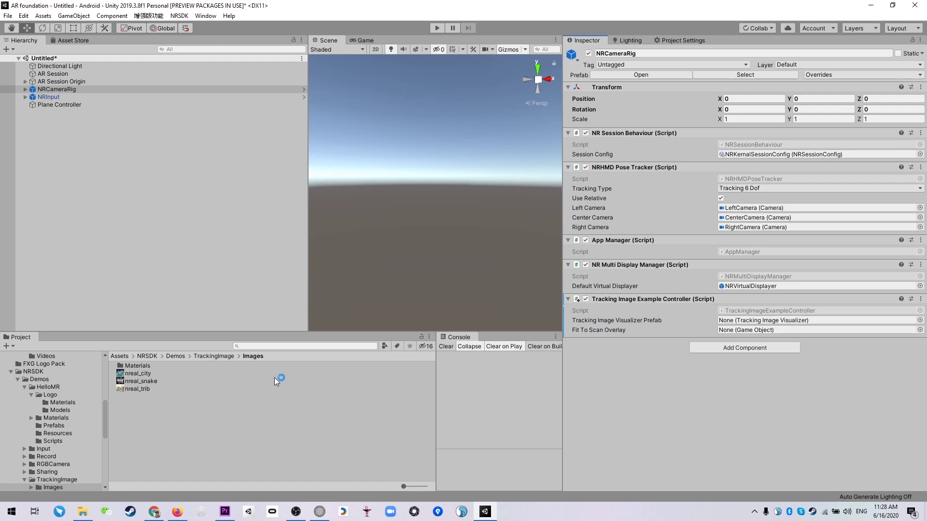
Step: Create an XR Reference Image Library asset in the TrackingImage/Images folder
right_click(172, 424)
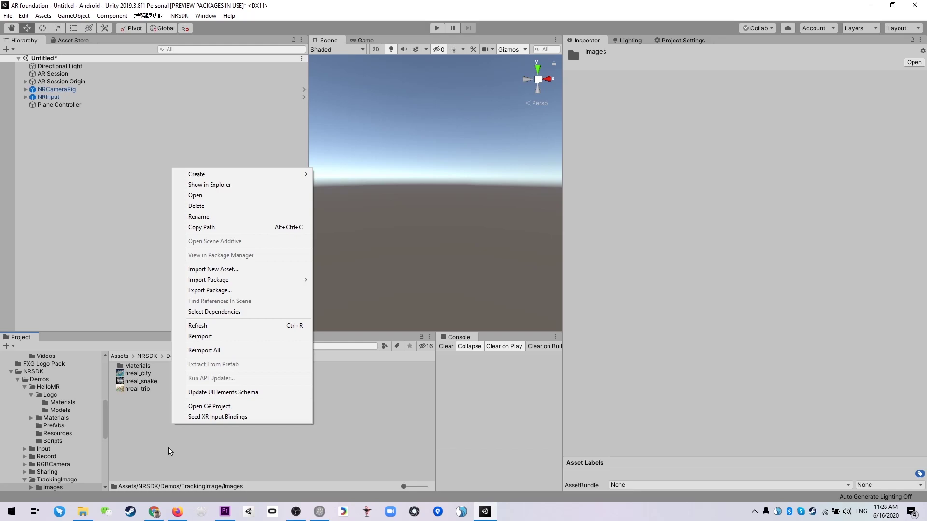
mouse_move(253, 174)
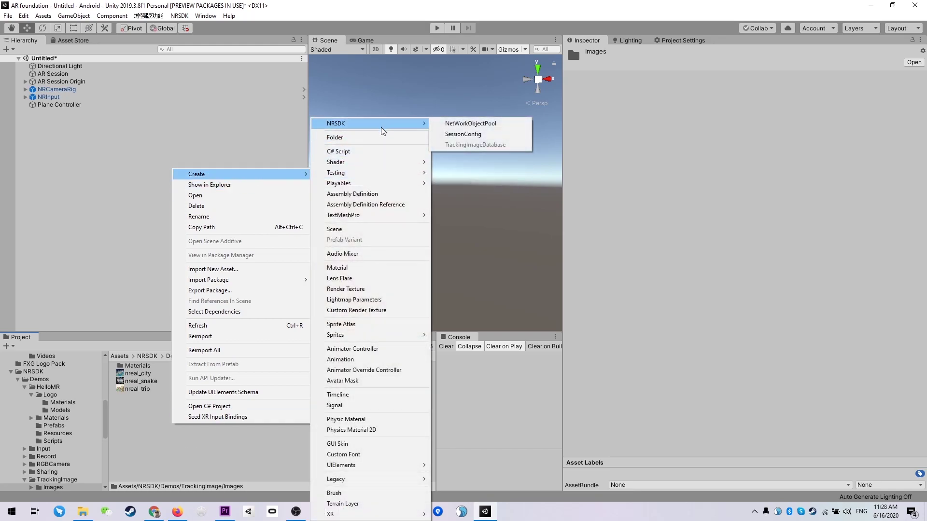
mouse_move(365, 513)
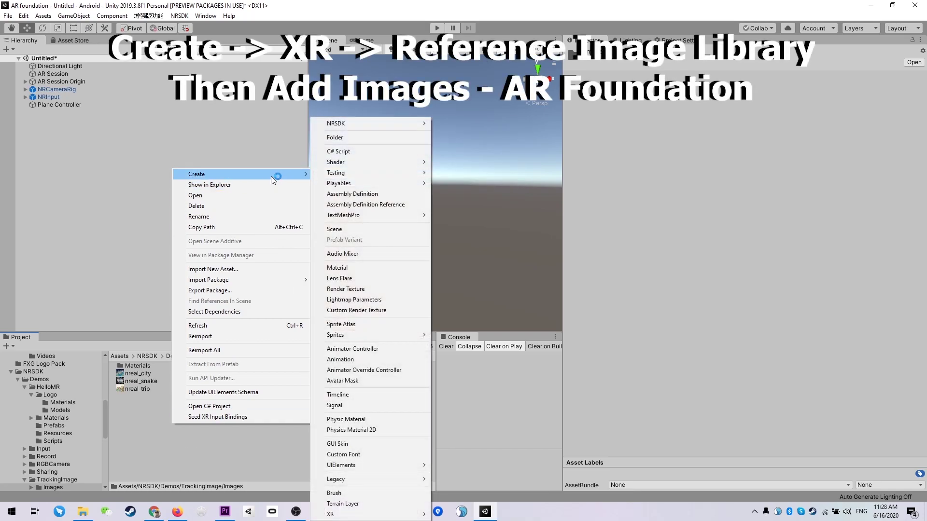
mouse_move(413, 516)
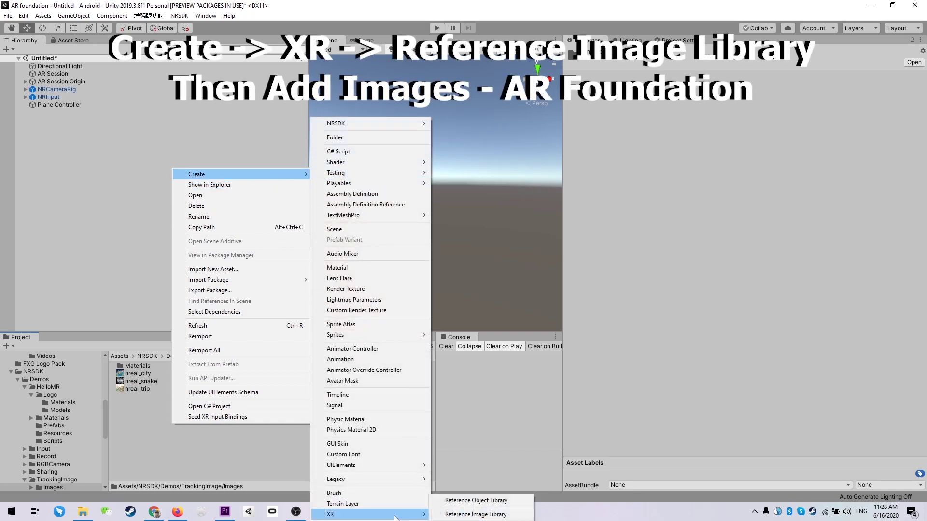
left_click(473, 515)
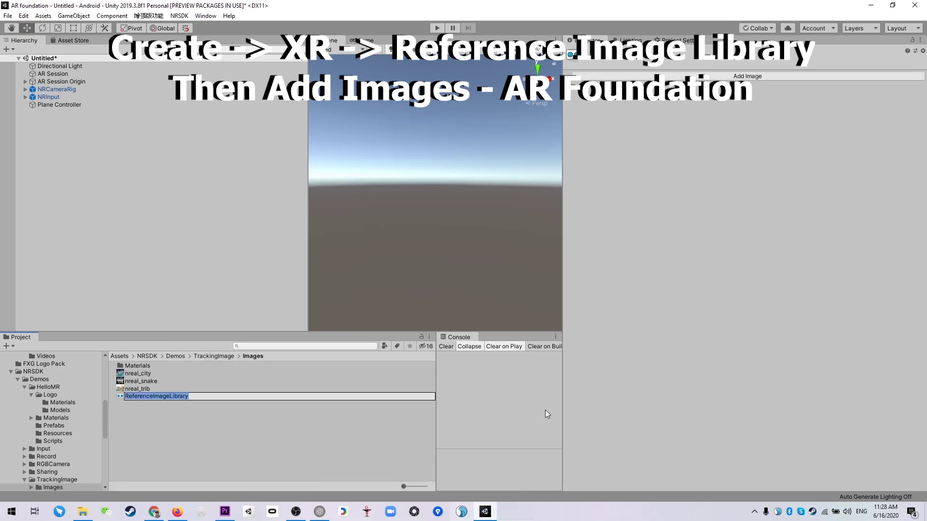
Step: Add two images to the reference image library, using the captureDefault and 2020-05-20_002_219-LowerJaw textures
left_click(725, 76)
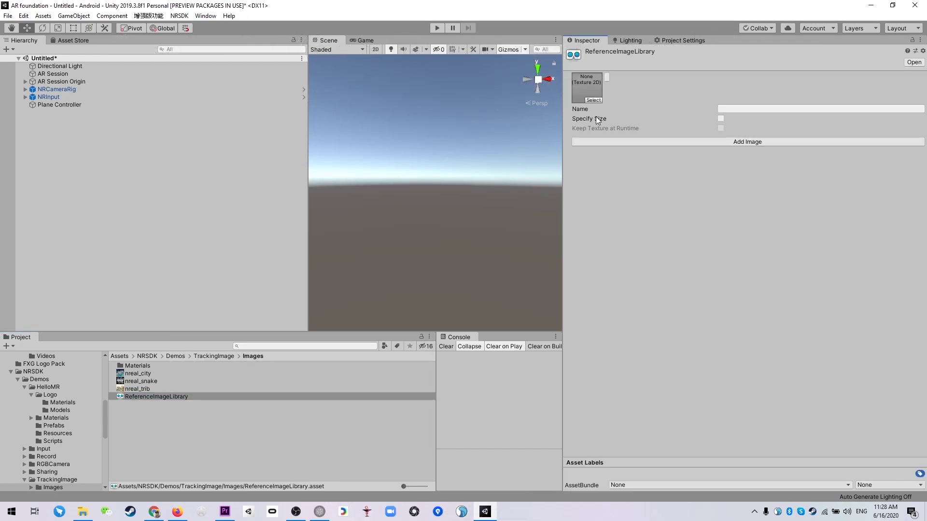
left_click(591, 100)
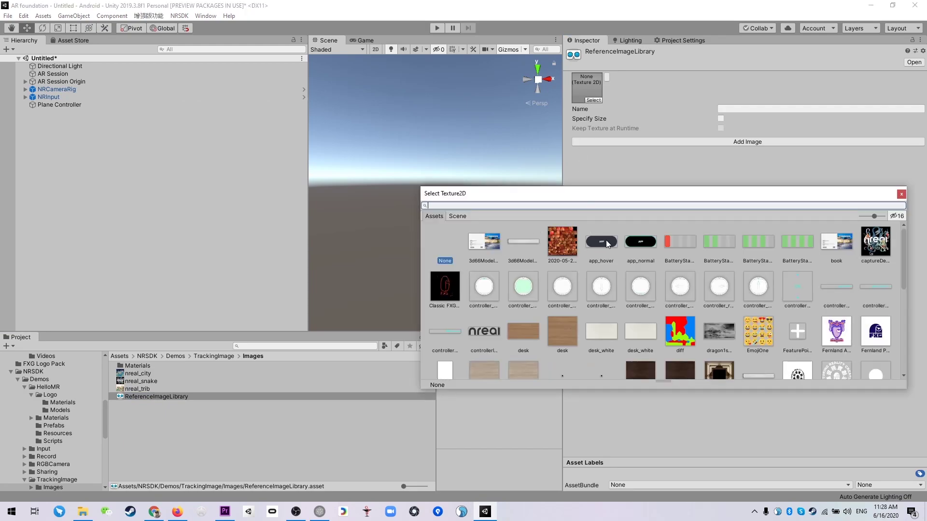
left_click(631, 243)
left_click(871, 248)
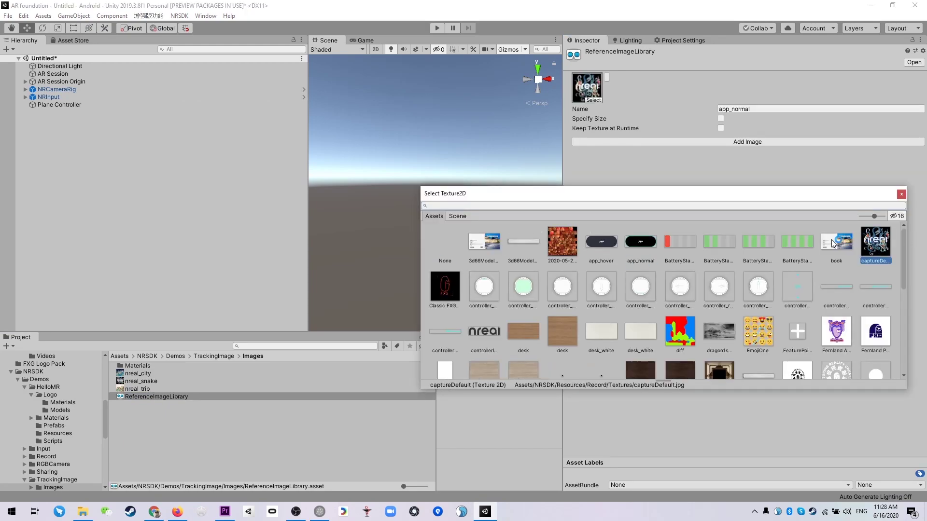
left_click(688, 182)
left_click(693, 141)
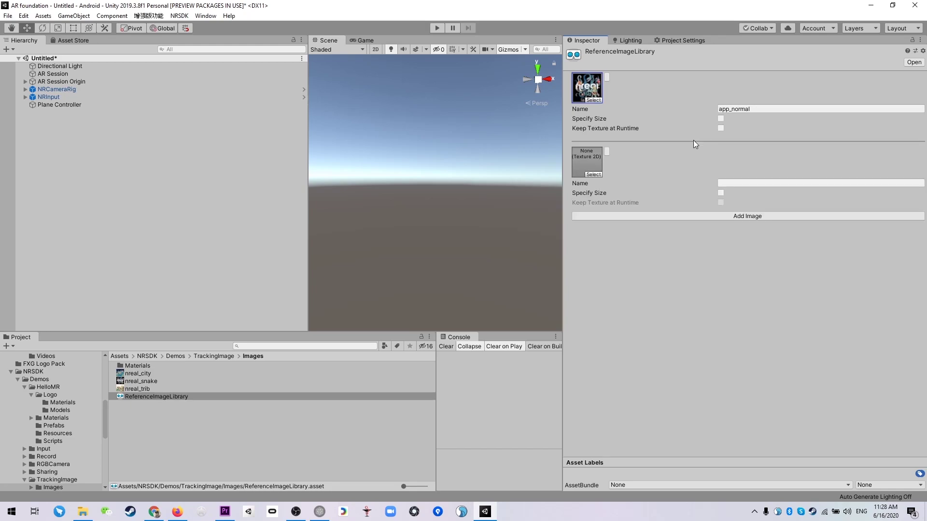
left_click(593, 175)
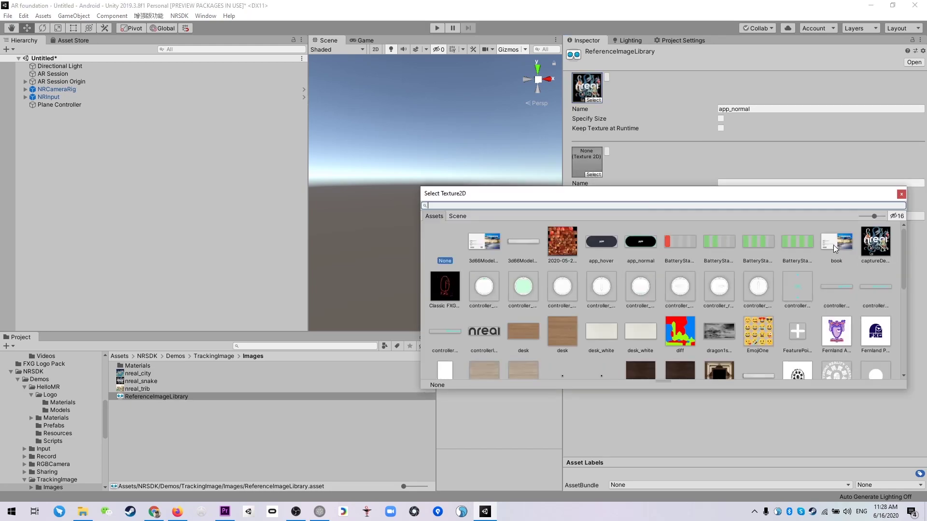
double_click(562, 241)
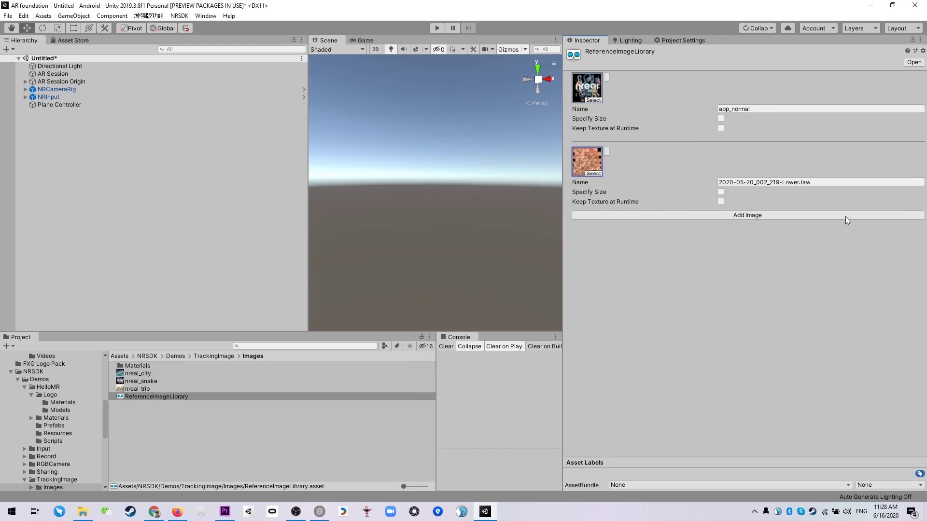
Step: Create an NRSDK TrackingImageDatabase from the nreal_city, nreal_snake and nreal_trib images and view the texture choices for its nreal_city entry
left_click(150, 389)
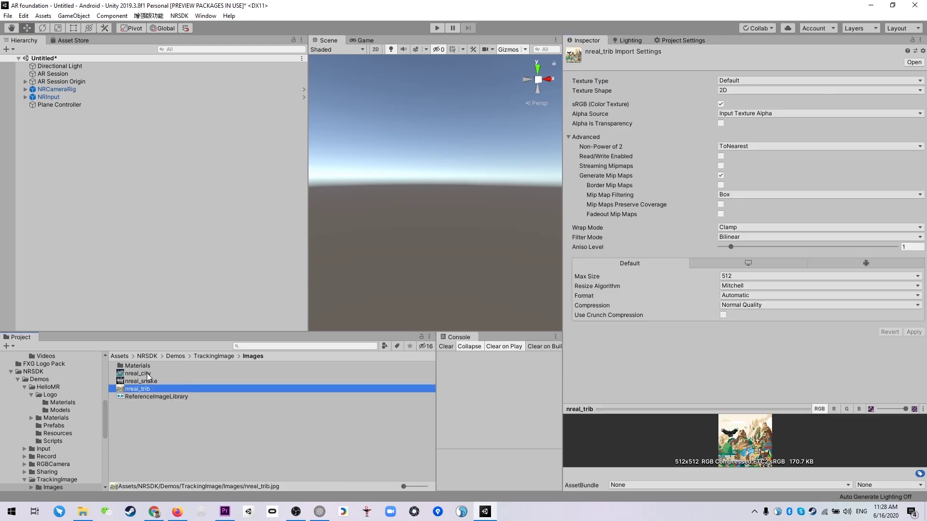
left_click(147, 373, "shift")
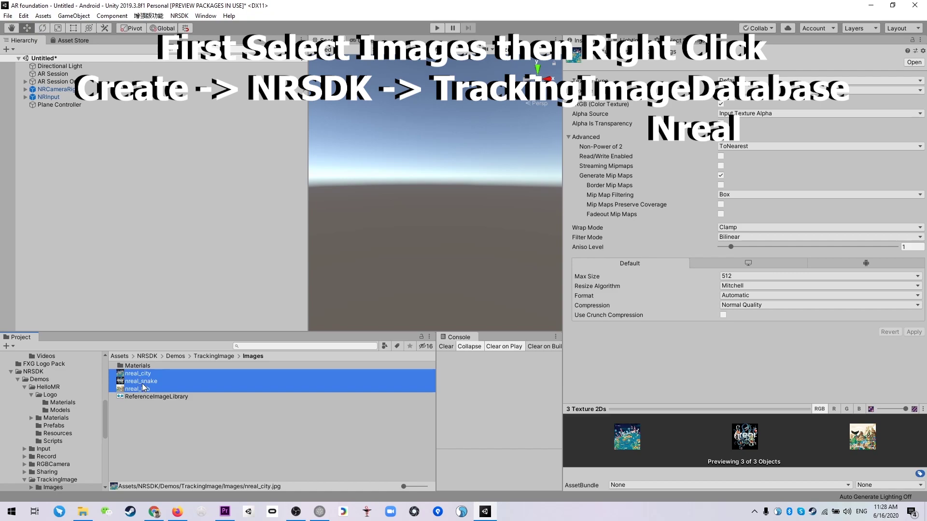
right_click(144, 388)
mouse_move(240, 132)
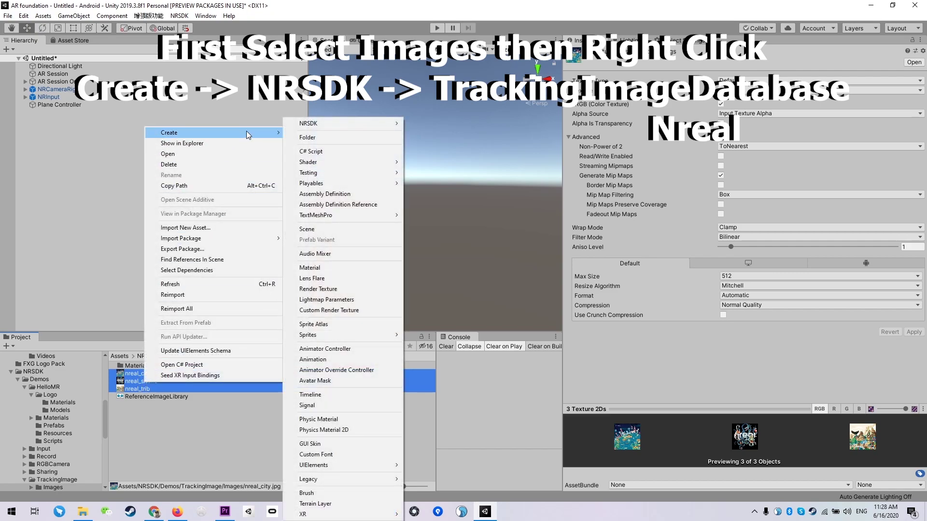
mouse_move(323, 123)
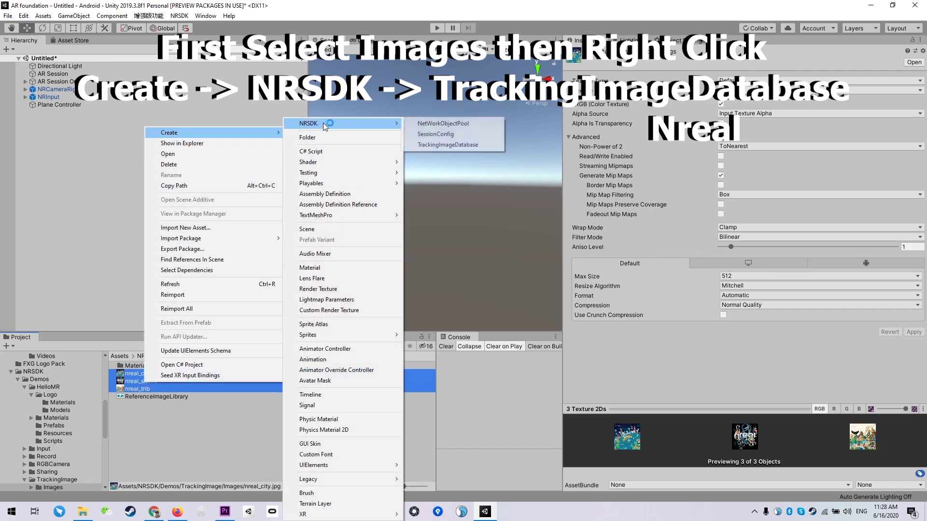
left_click(456, 145)
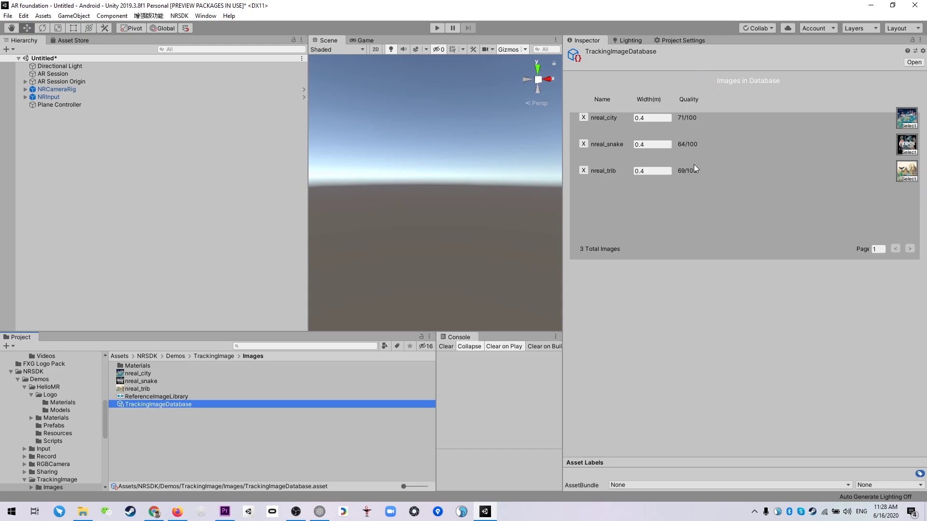
left_click(910, 125)
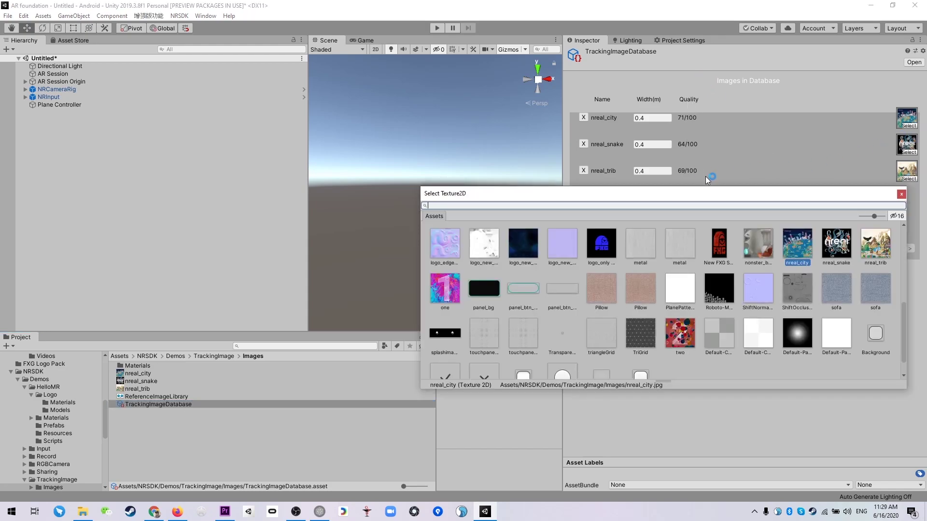
left_click(901, 195)
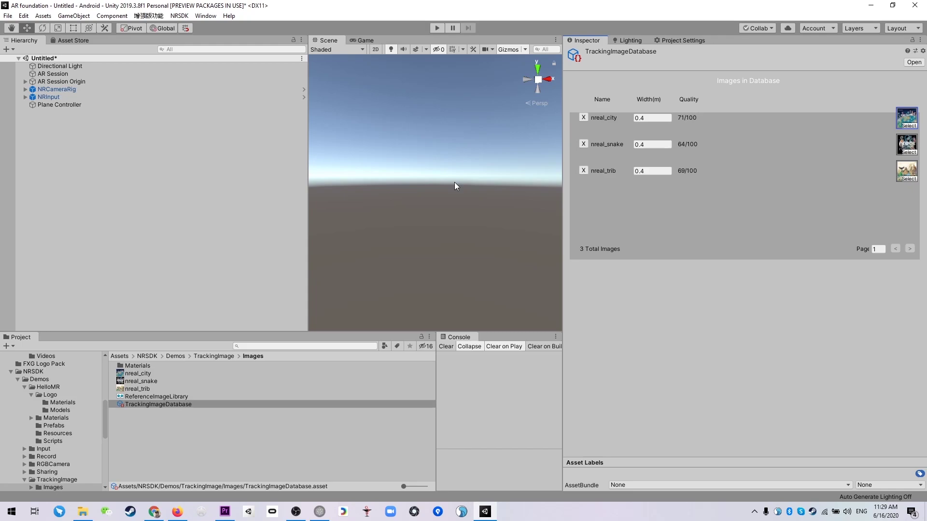
Step: Open the Input-Interaction scene from the NRSDK Demos folder without saving the changes to the untitled scene
left_click(176, 355)
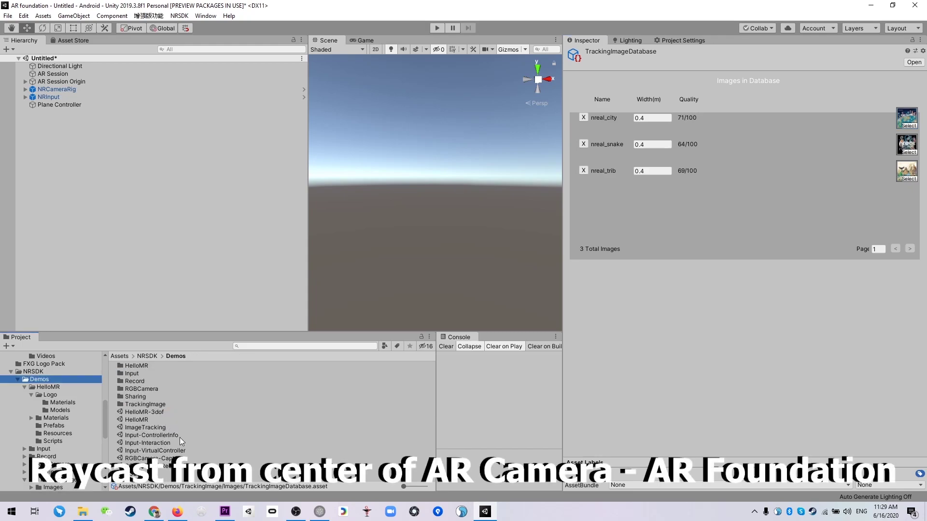
double_click(163, 443)
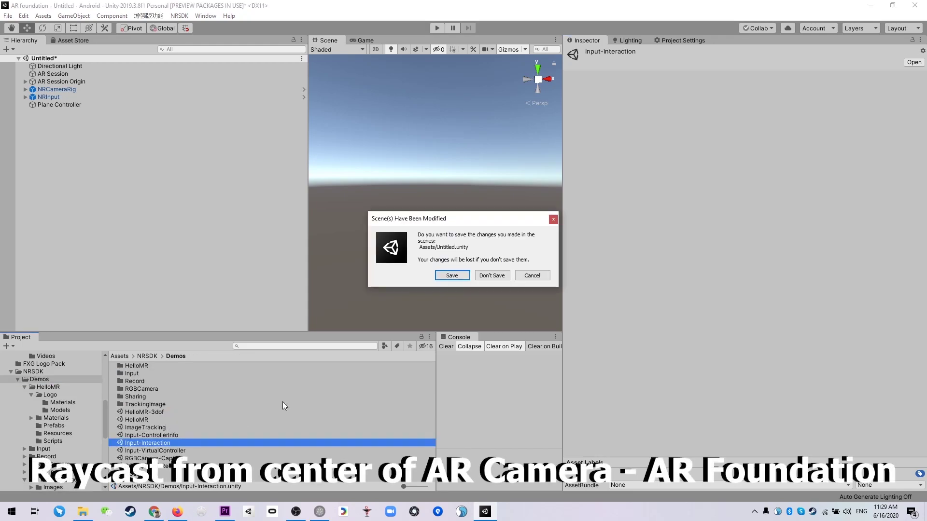
left_click(493, 276)
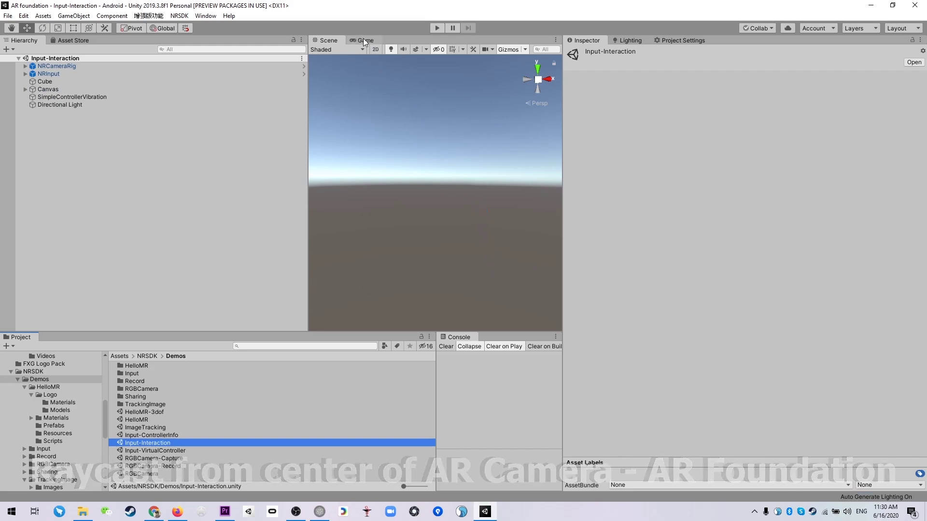
Step: Show the Game view, widen it on both sides, and run the Input-Interaction scene in play mode
left_click_drag(307, 152, 227, 150)
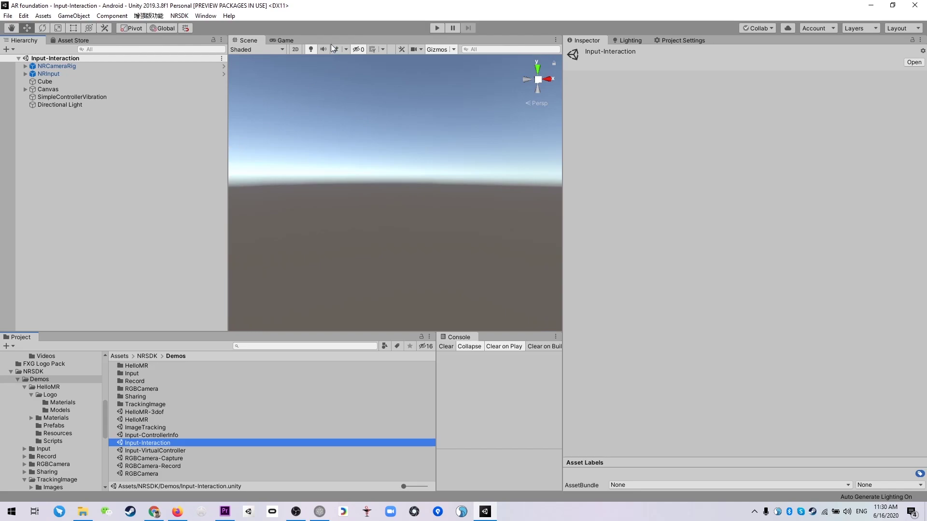
left_click(288, 40)
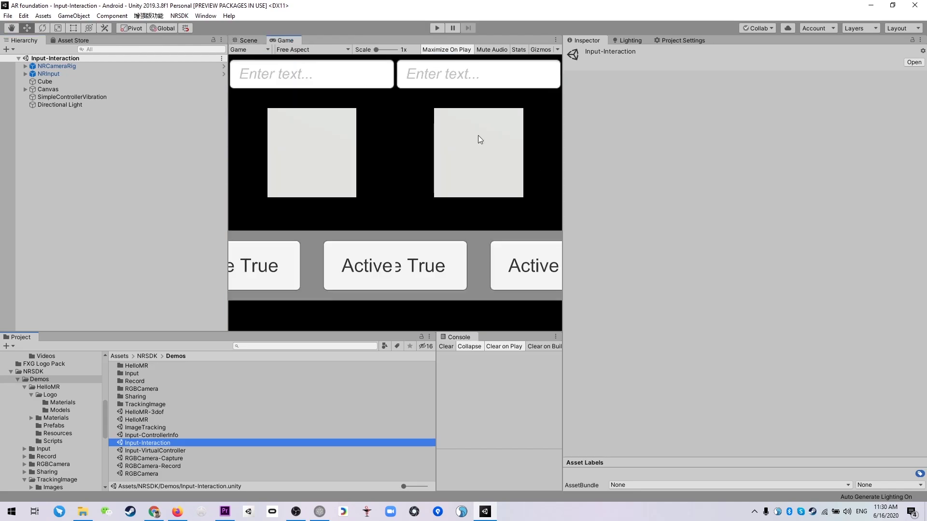
left_click_drag(562, 177, 709, 173)
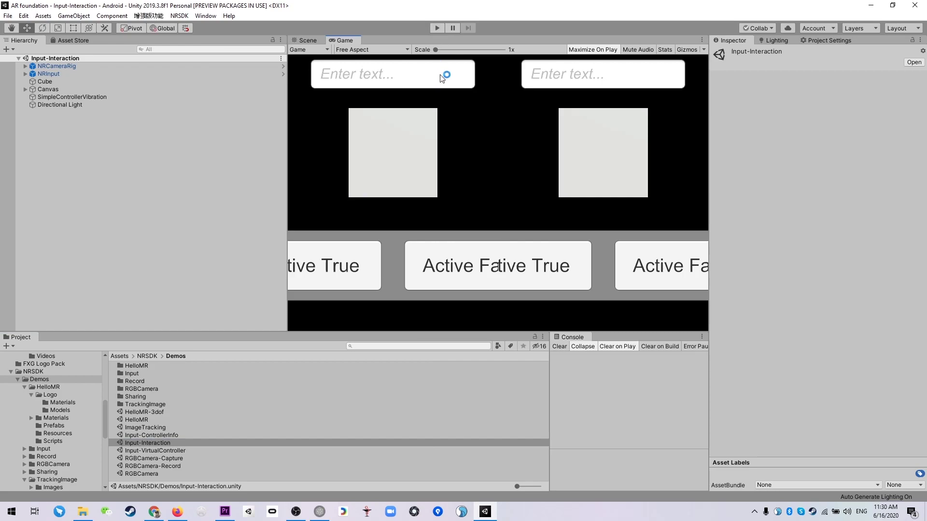
left_click(437, 28)
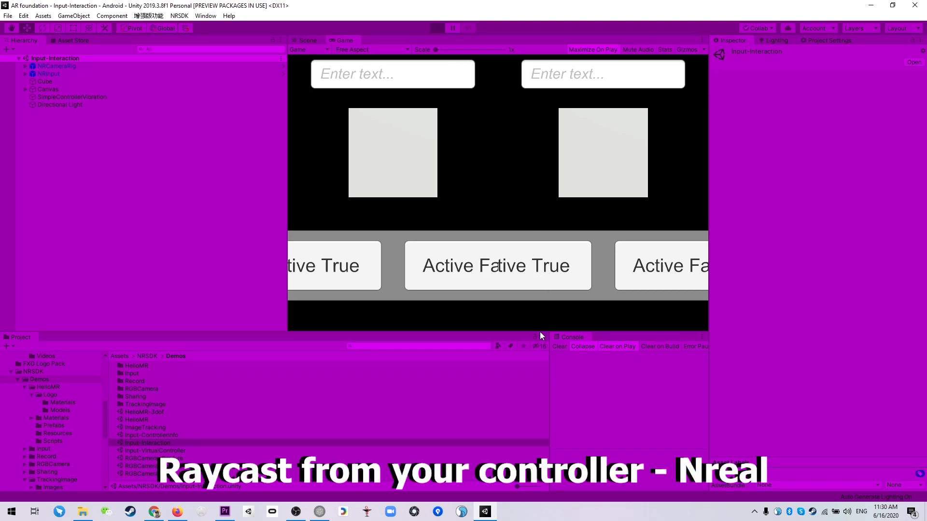
key("shift+space")
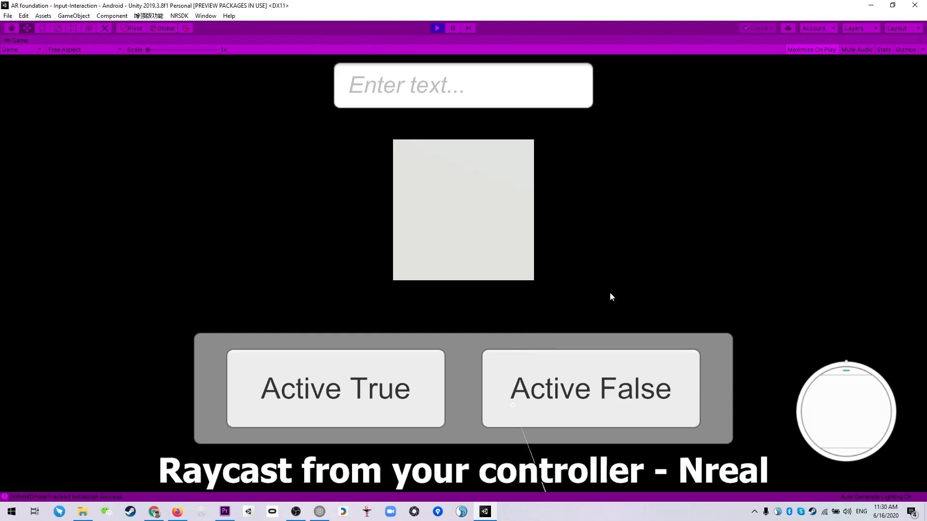
Step: Hide the cube by selecting Active False with the emulated controller's ray, and move and turn the emulated headset around the panel
left_click(612, 292)
key("s")
key("space")
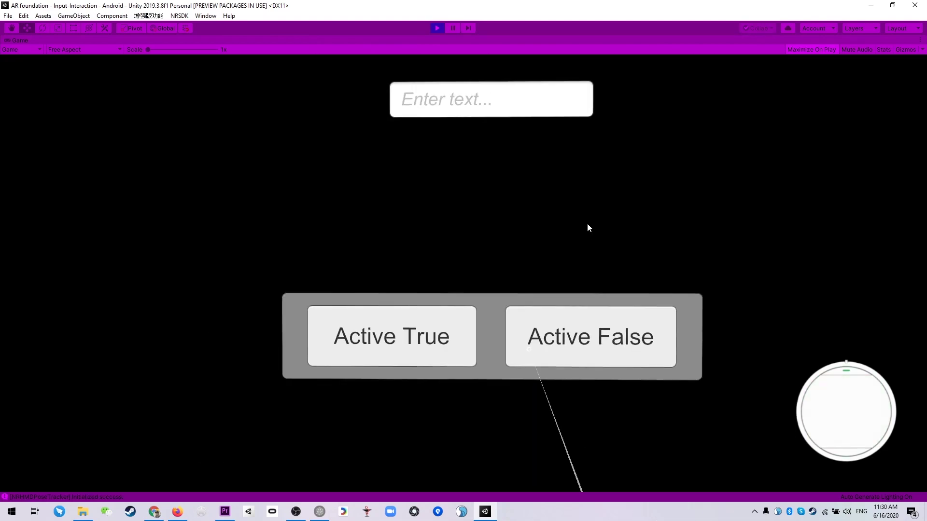
key("shift")
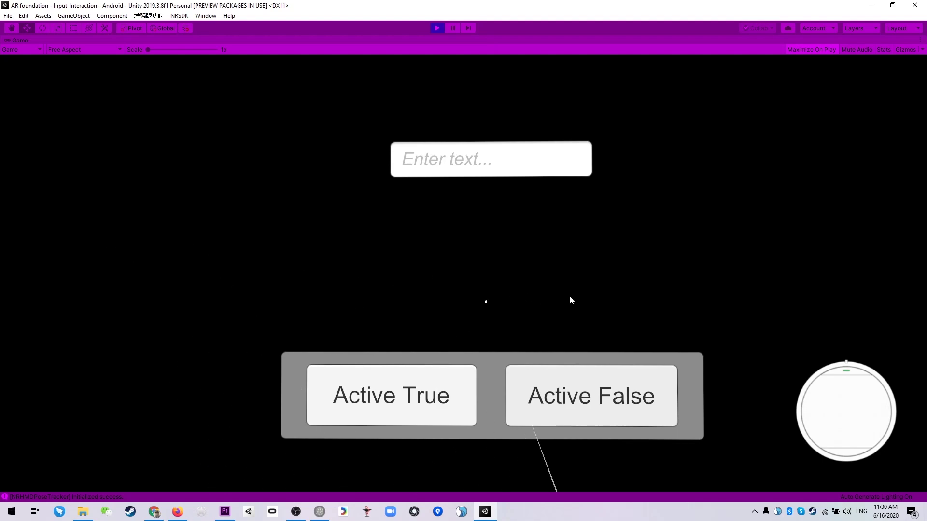
key("space")
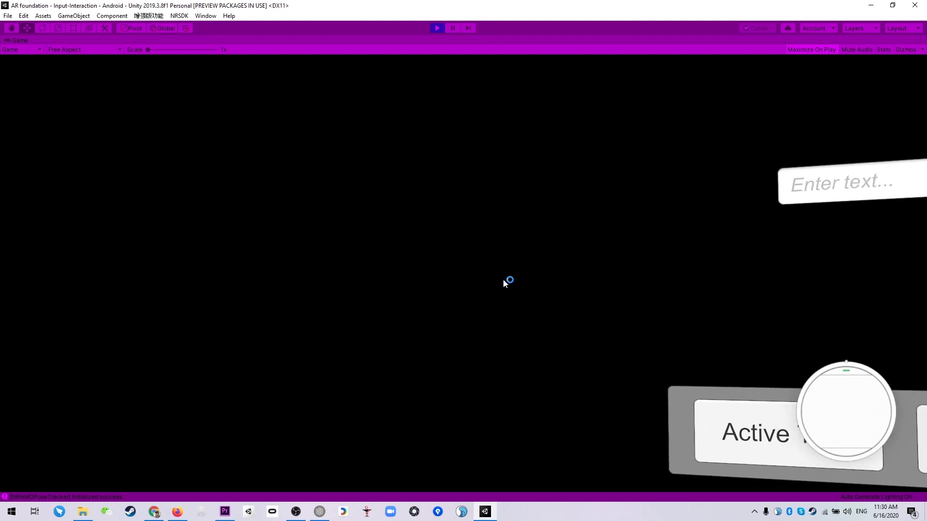
key("space")
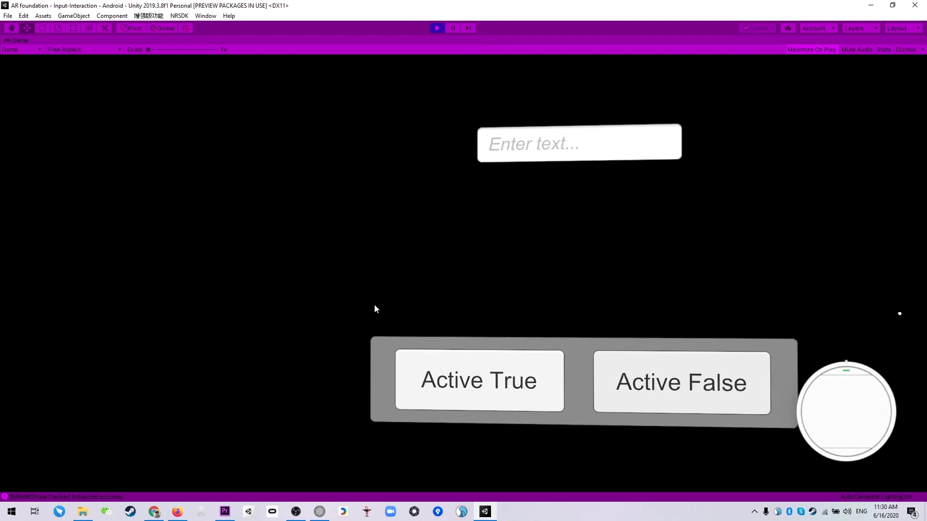
left_click_drag(376, 310, 432, 279)
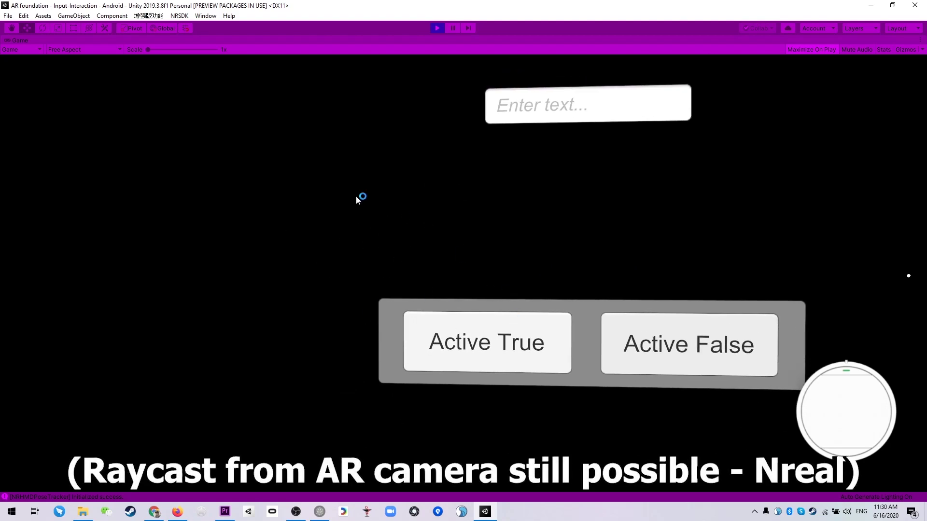
Step: Restore the cube by selecting Active True with the controller ray, and recolour it repeatedly by aiming at it and triggering
key("shift")
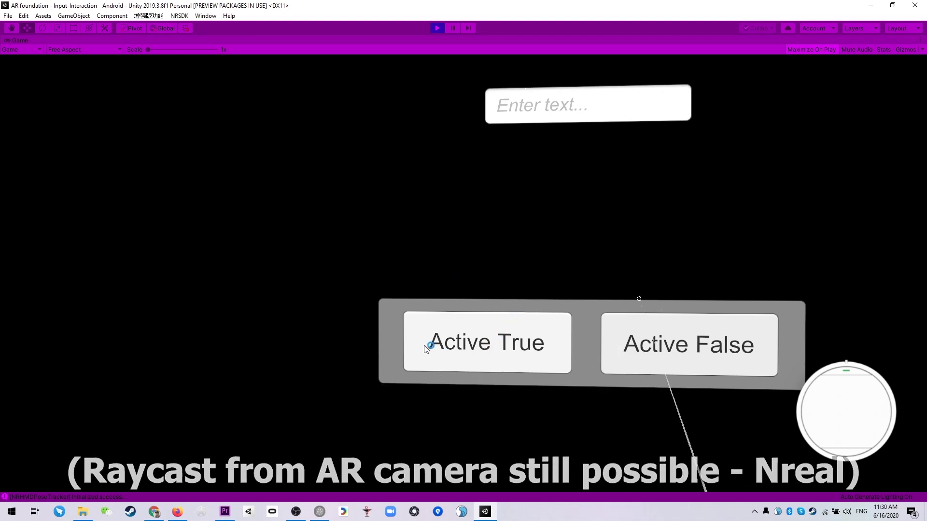
left_click(342, 372)
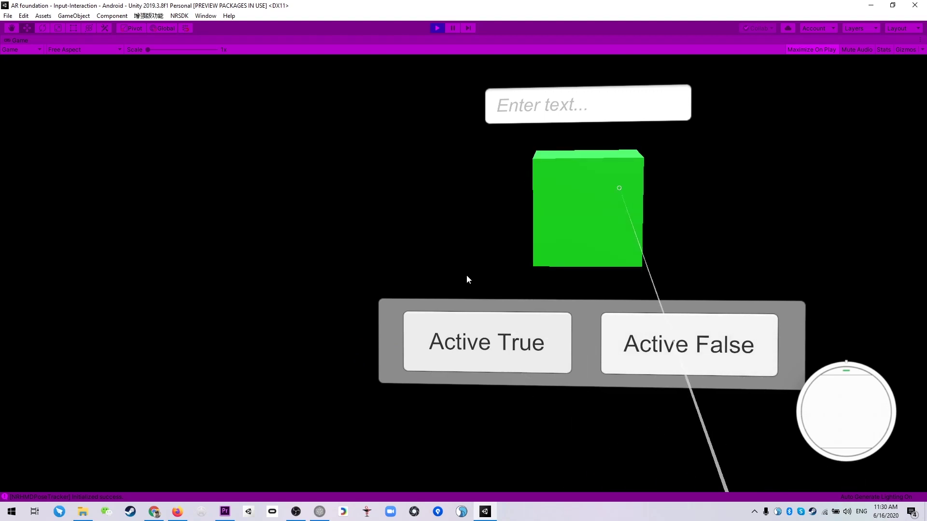
left_click(469, 295)
left_click(470, 295)
left_click(469, 294)
left_click(469, 294)
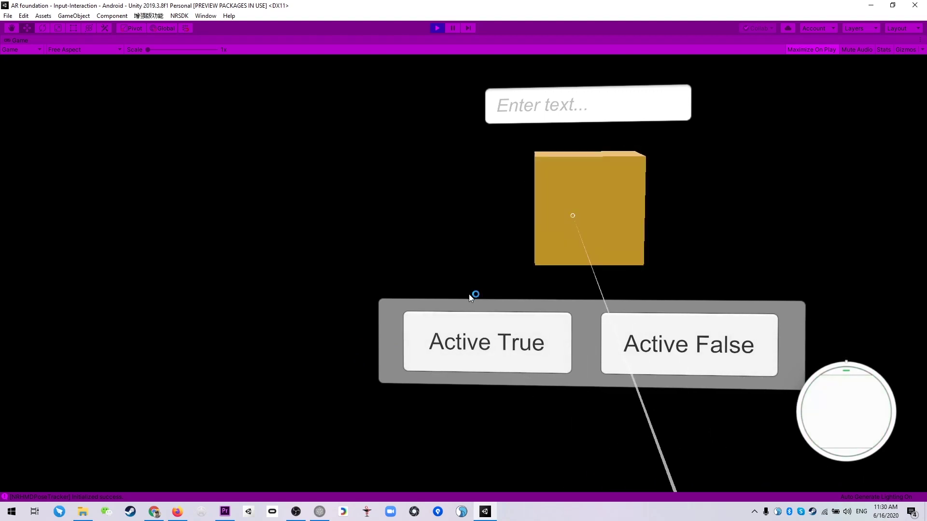
left_click(469, 295)
left_click(493, 297)
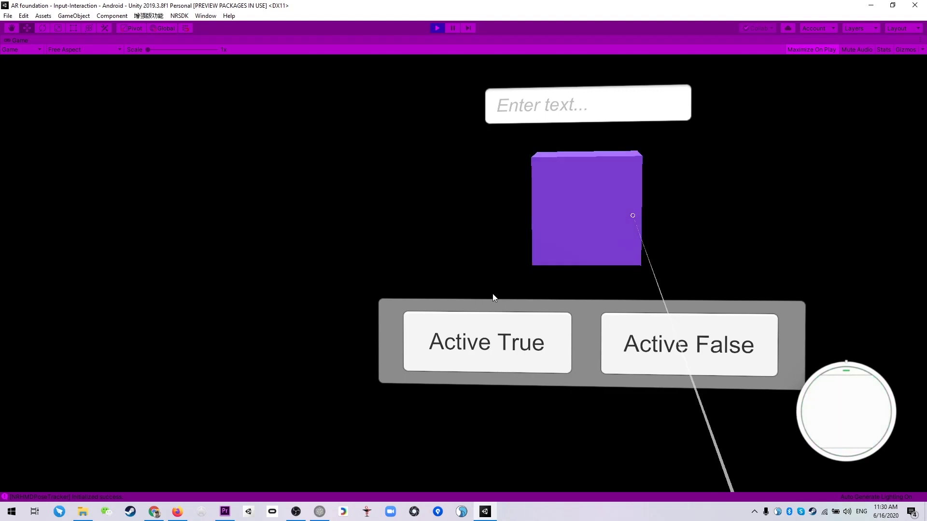
left_click(650, 242)
left_click(650, 243)
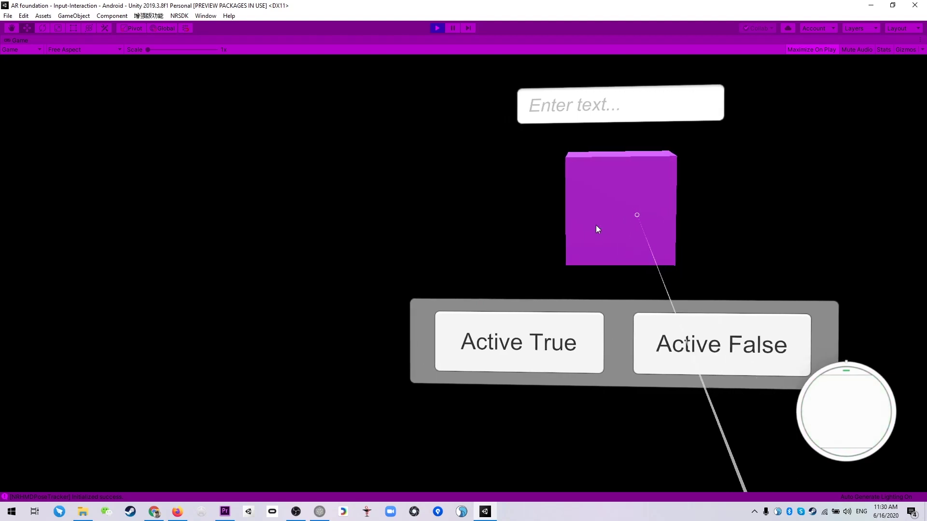
Step: Move and turn the emulated headset to examine the cube and panel from different angles and distances
key("d")
key("space")
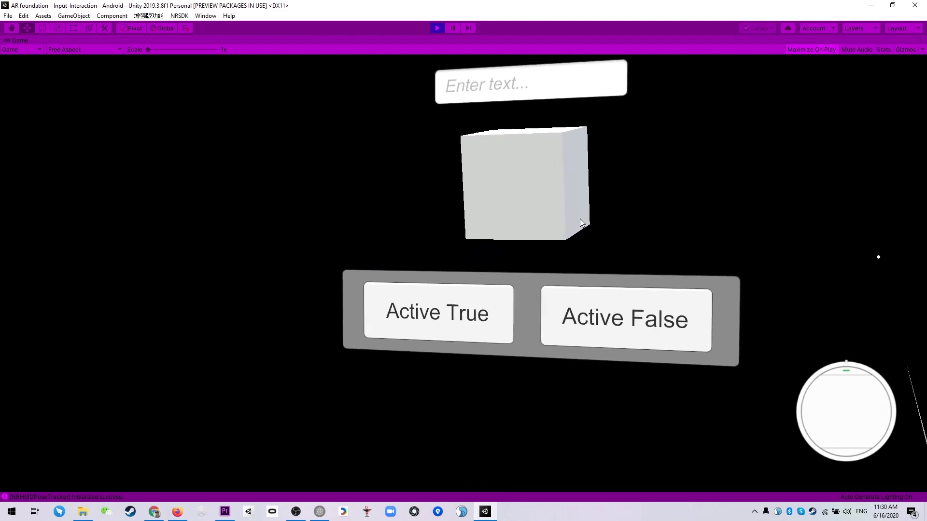
key("shift")
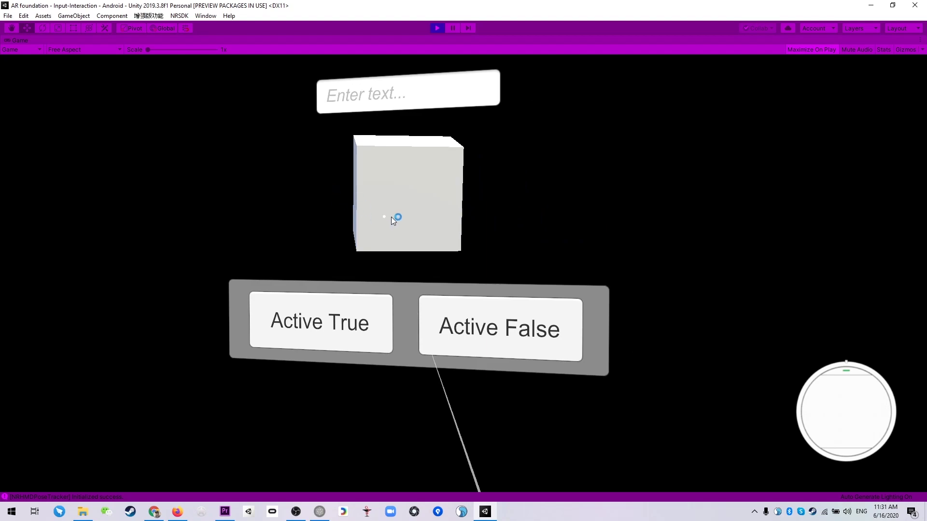
key("a")
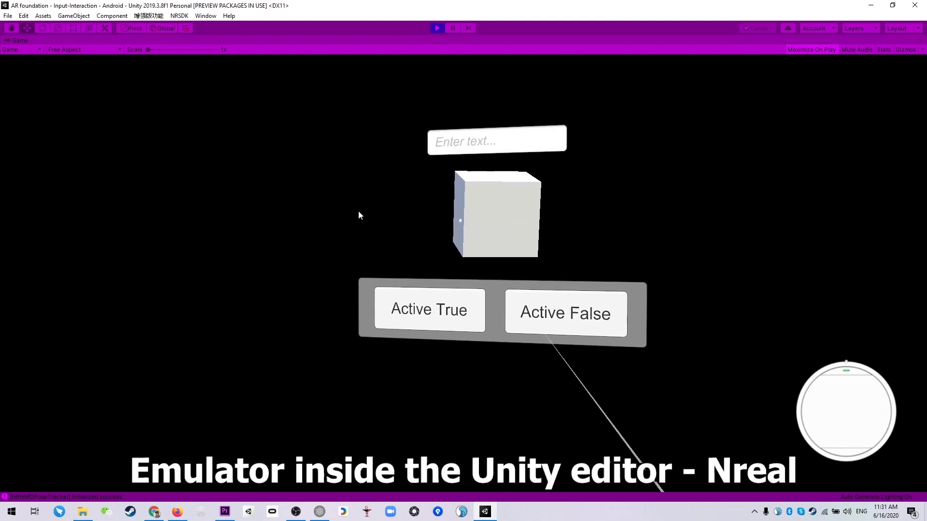
key("space")
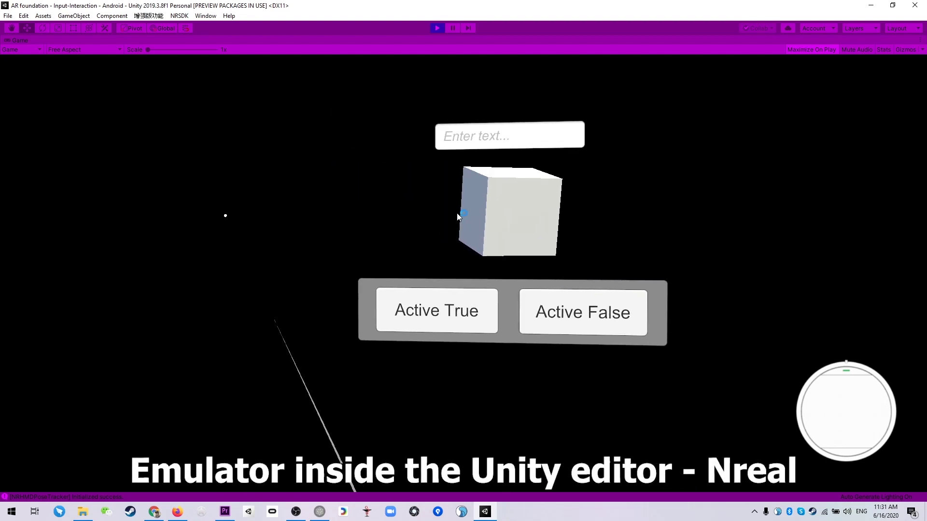
Step: Recolour the cube with the controller ray, and test hiding it with Active False and restoring it with Active True
key("shift")
left_click(609, 223)
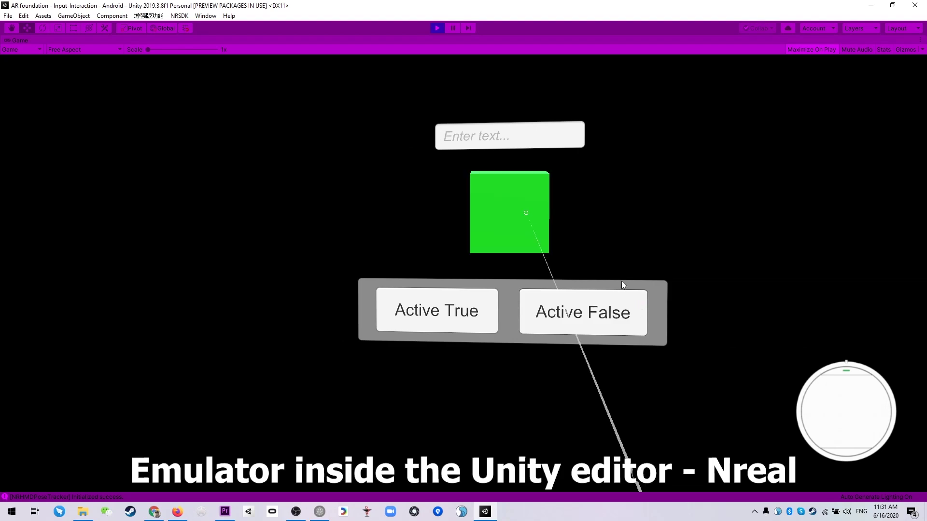
left_click(628, 337)
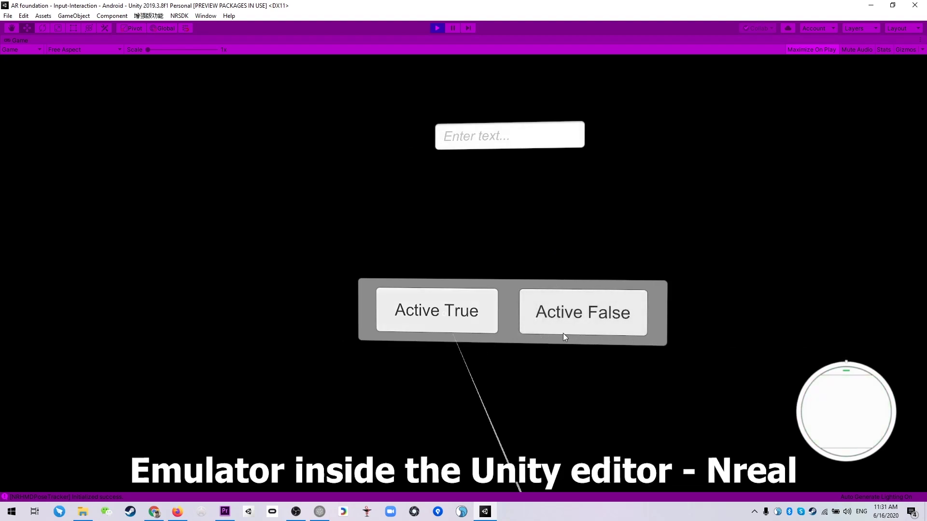
left_click(563, 334)
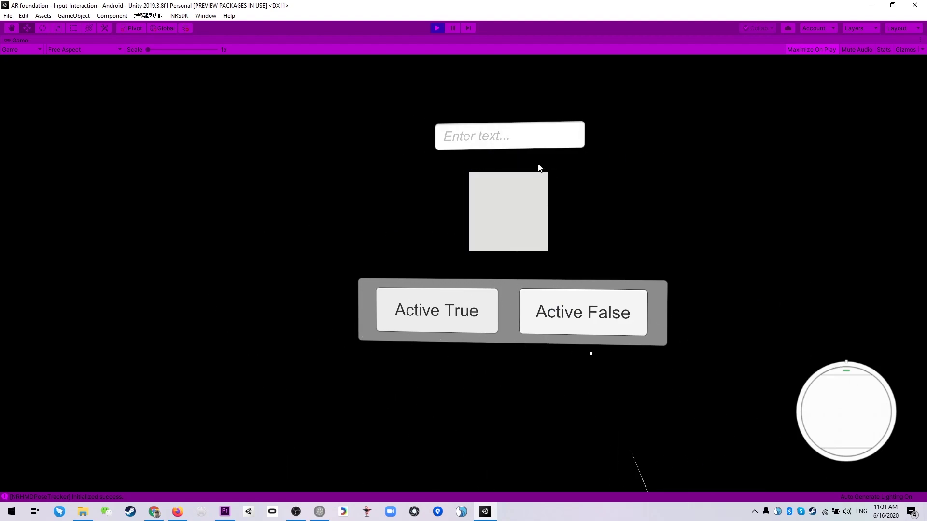
Step: Walk the emulated headset around to the side of the panel and recolour the cube from there with the controller ray
key("d")
key("w")
key("a")
key("a")
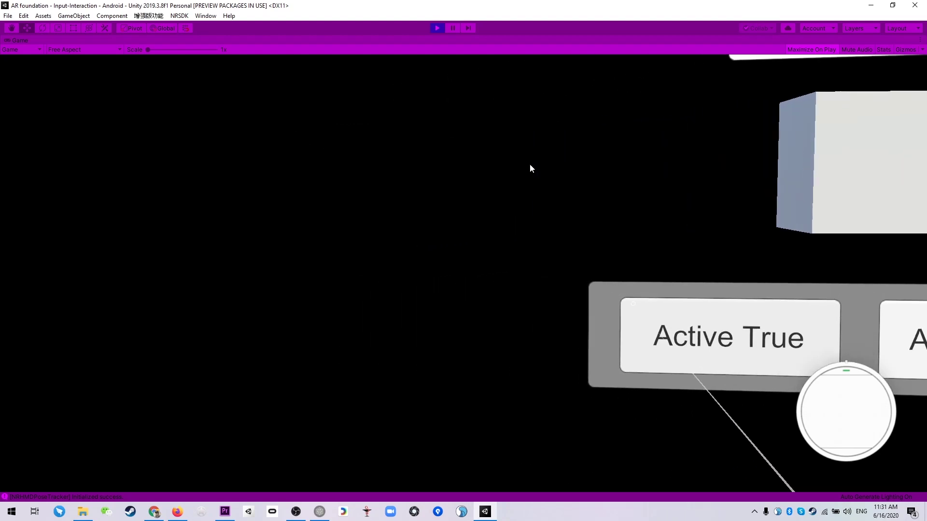
key("space")
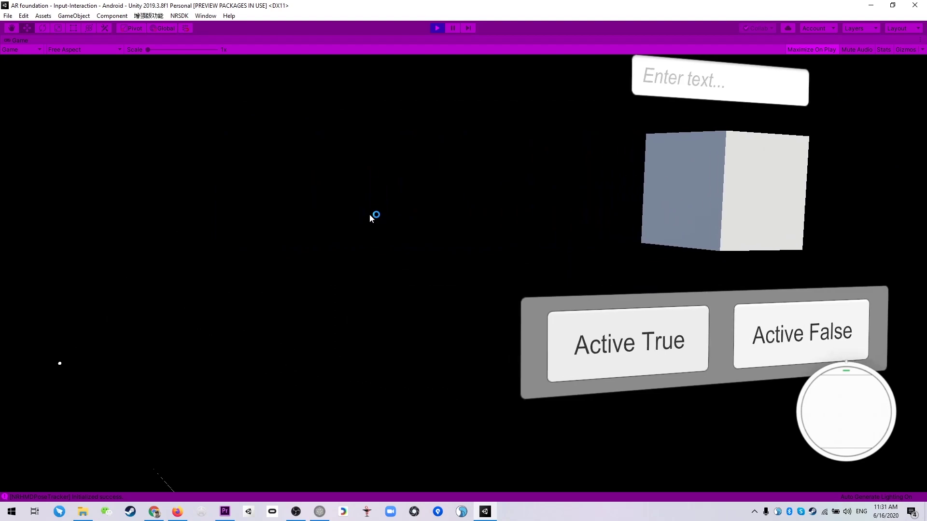
key("shift")
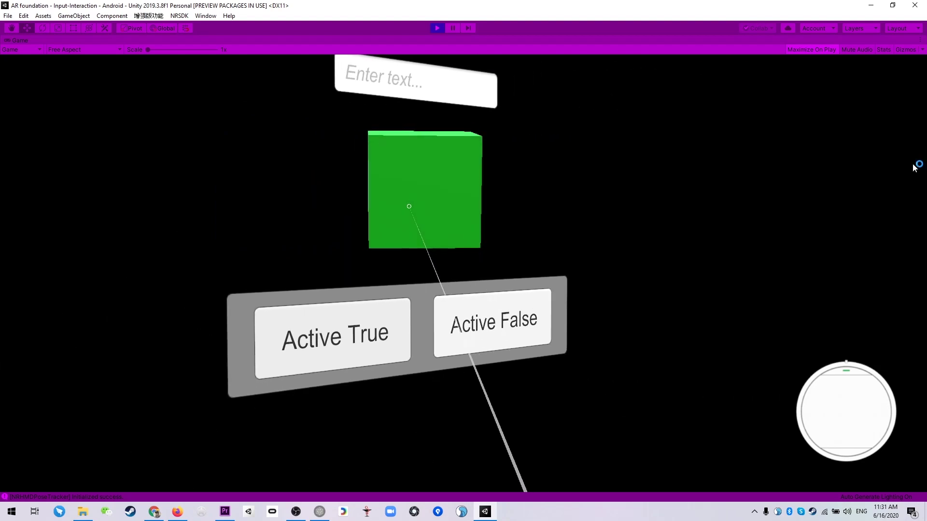
left_click(913, 167)
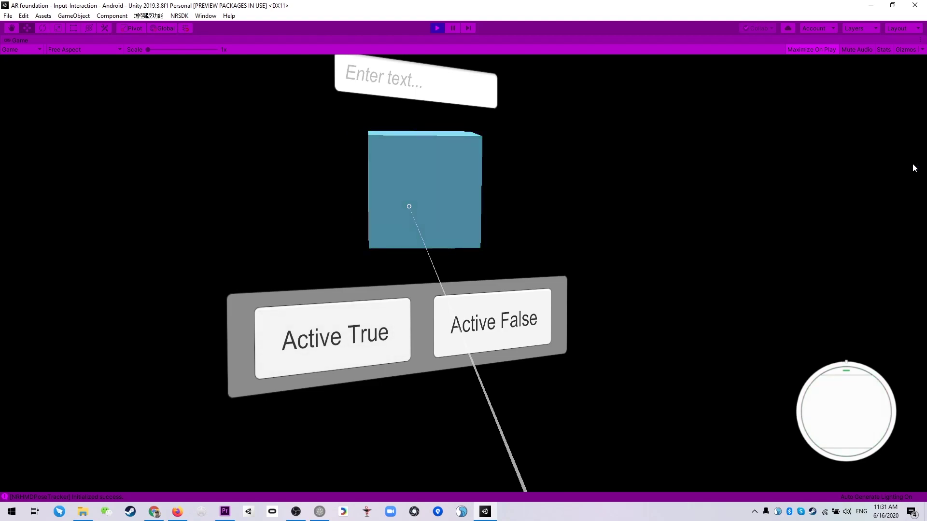
left_click(913, 167)
left_click(902, 150)
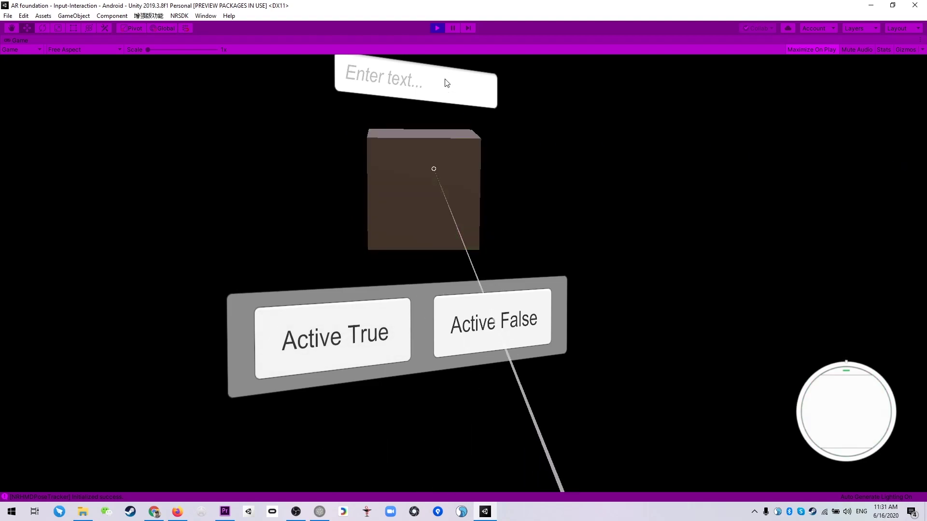
Step: Walk and turn the emulated headset around the cube and canvas to examine how the UI sits in world space
key("d")
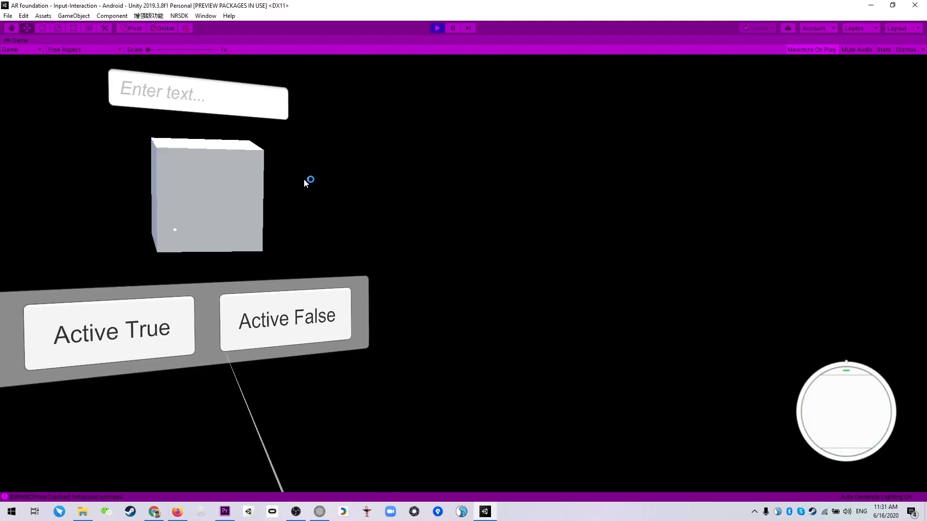
key("a")
key("a")
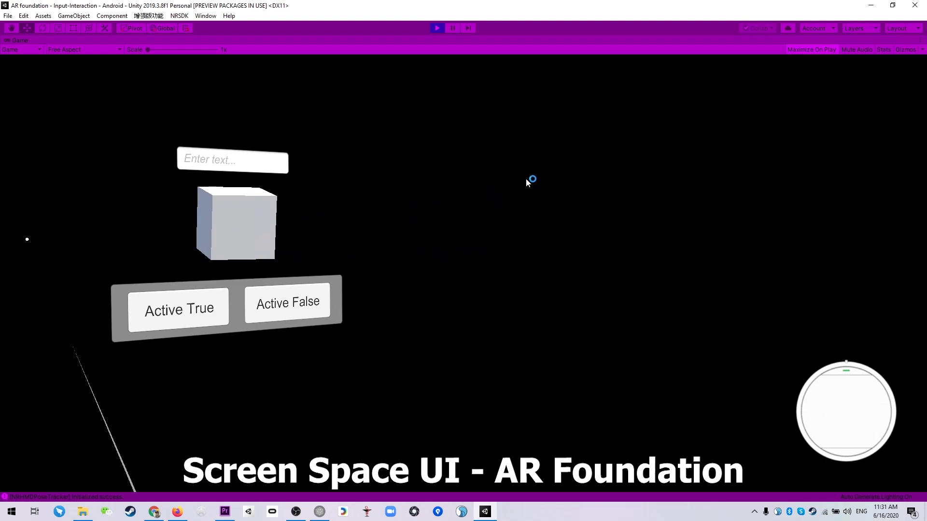
key("space")
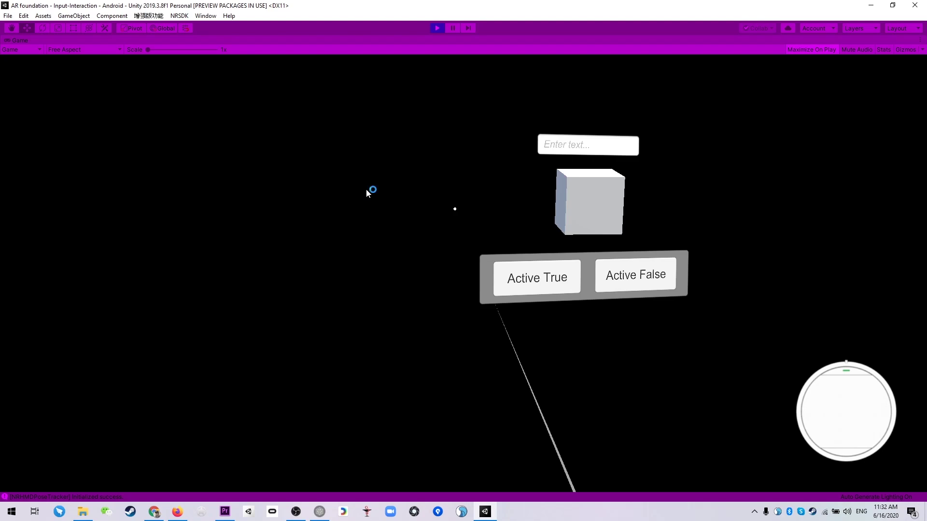
key("d")
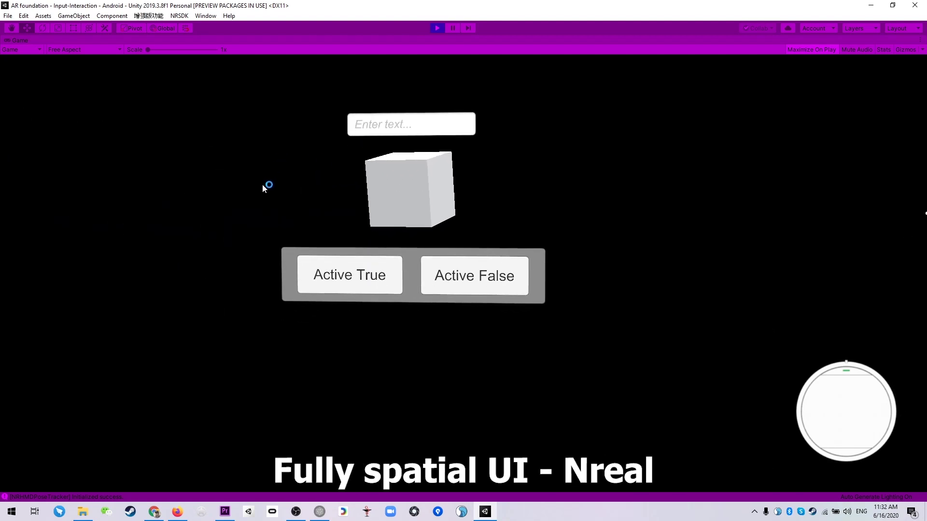
key("space")
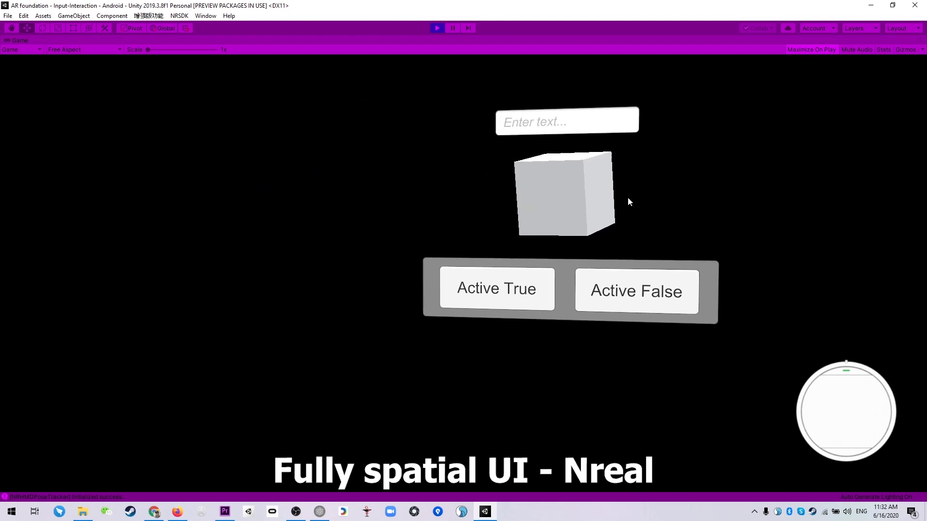
Step: Sweep the controller ray across the panel and cube while moving the emulated headset closer to them
key("shift")
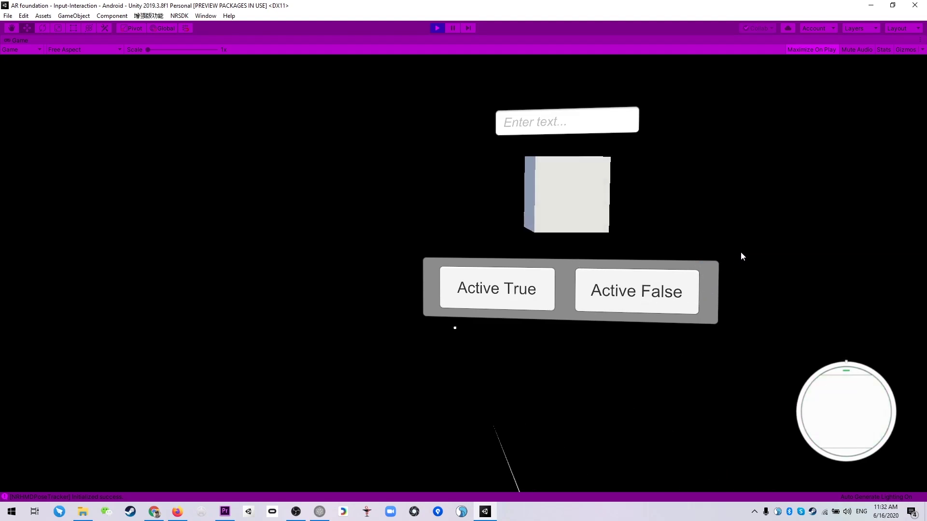
left_click(801, 191)
key("w")
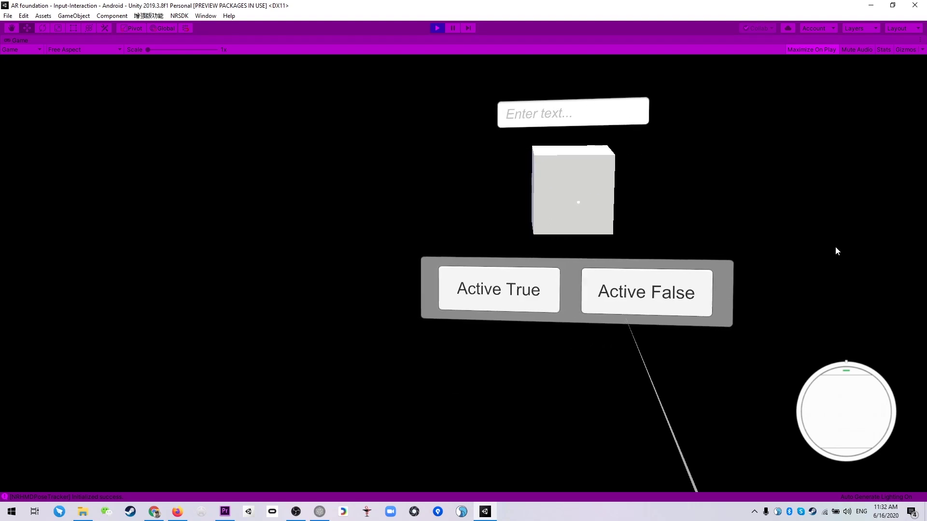
key("a")
key("shift")
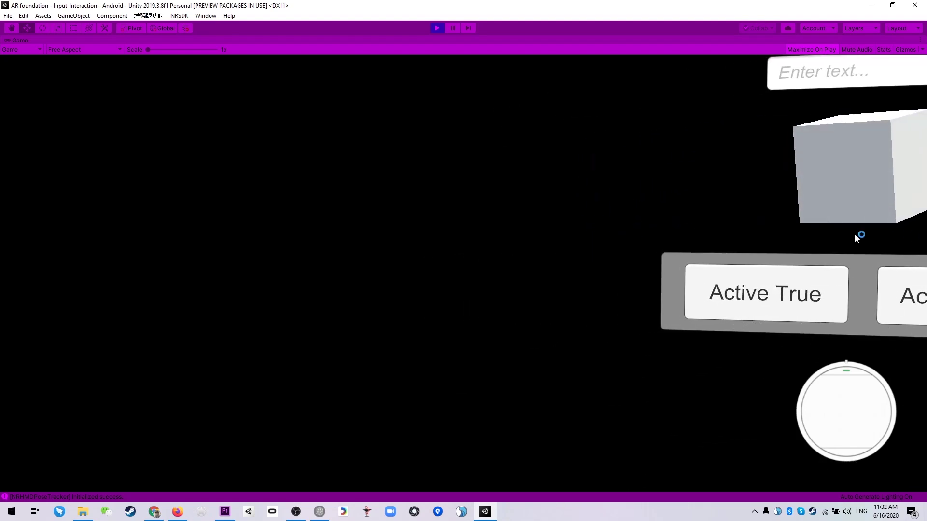
Step: Walk and turn the emulated headset from side to side to check that the cube and UI stay anchored in space
key("d")
key("space")
right_click_drag(837, 252, 669, 251)
key("s")
key("d")
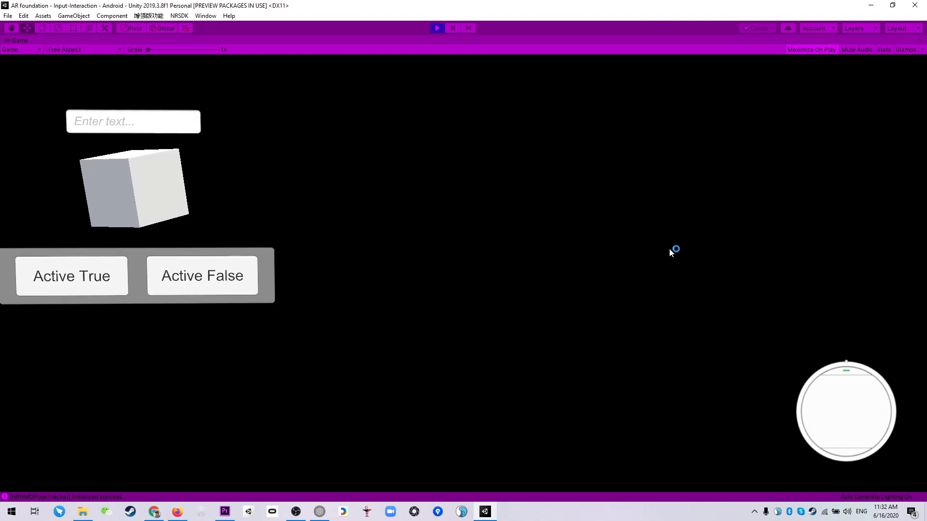
key("w")
key("d")
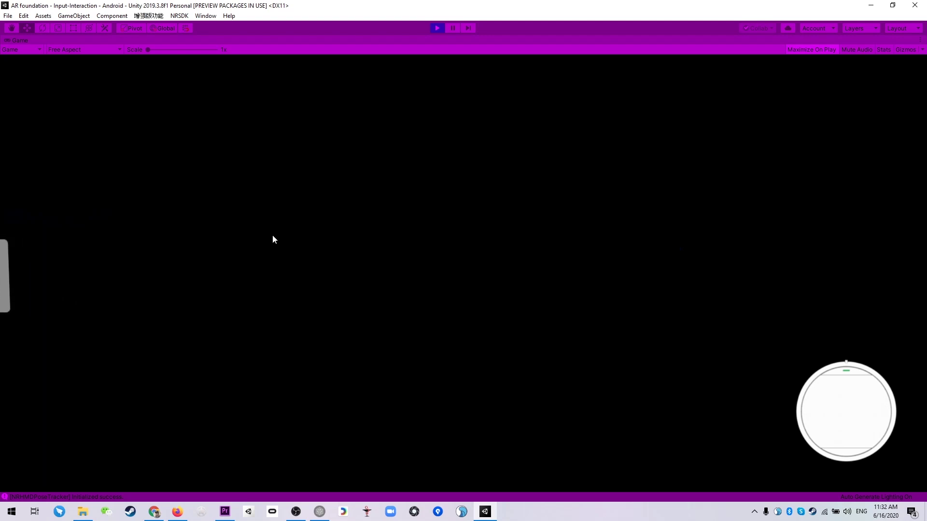
key("a")
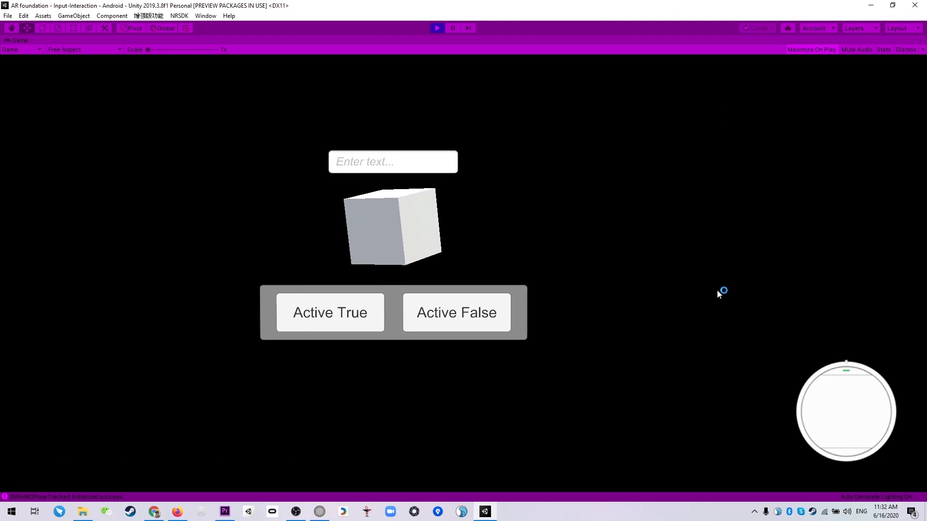
Step: Pause the running demo and examine the World Space Canvas in the Scene view from the side, expanding its child objects
left_click(453, 28)
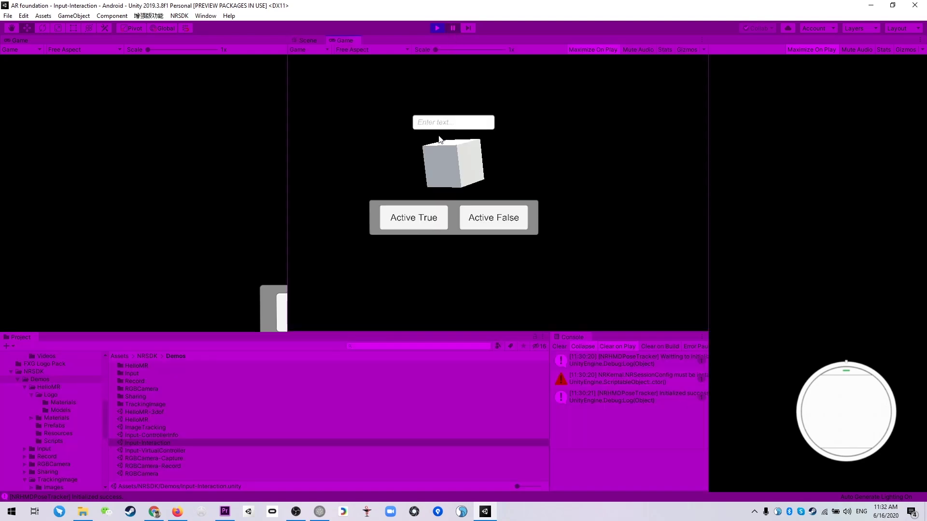
left_click(302, 42)
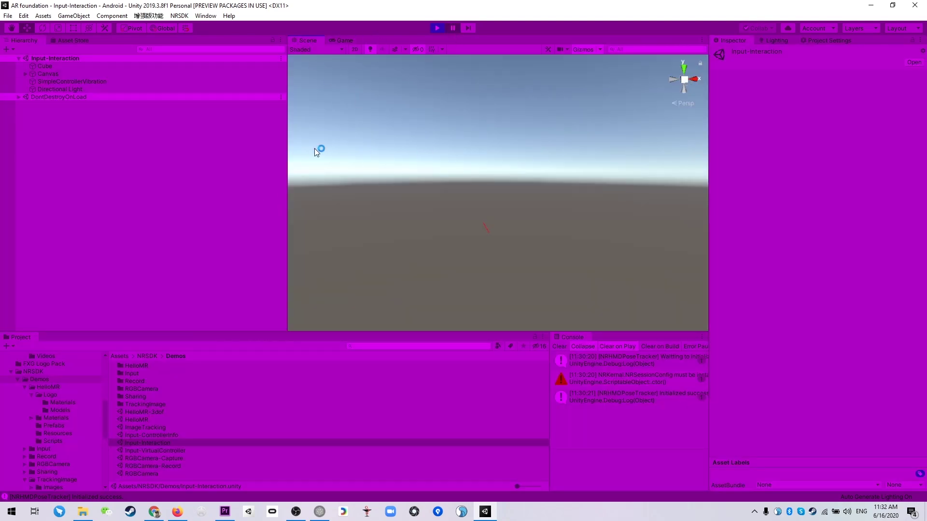
double_click(34, 75)
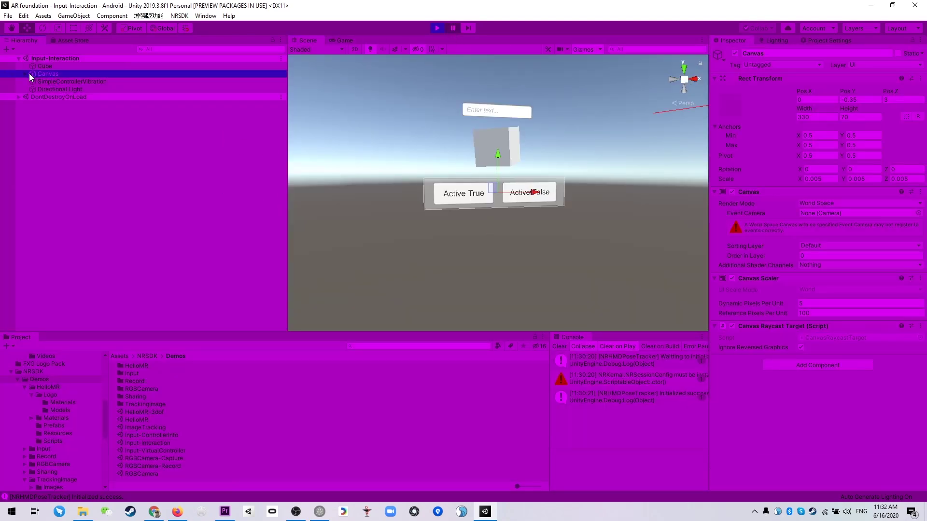
mouse_move(510, 192)
right_mouse_down()
mouse_move(595, 190)
mouse_move(517, 186)
right_mouse_up()
key("a")
left_click_drag(516, 182, 567, 188, "alt")
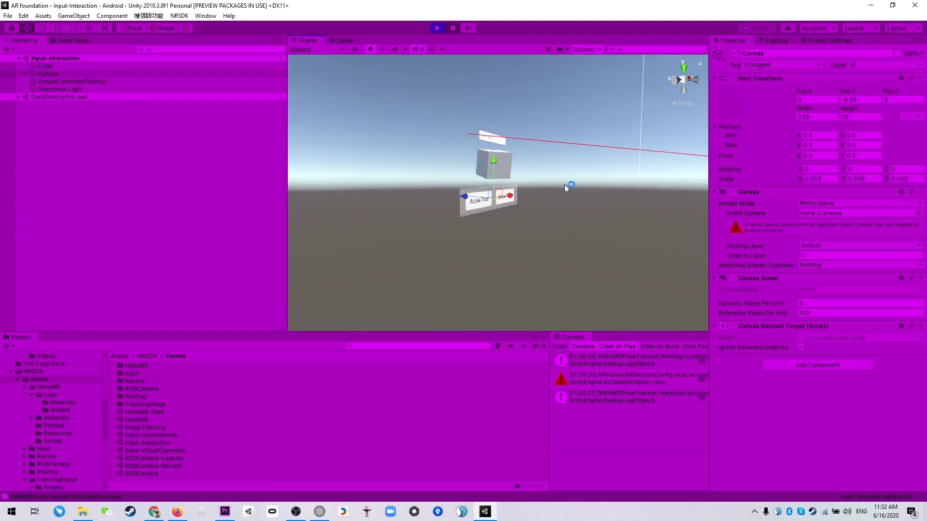
left_click(25, 73)
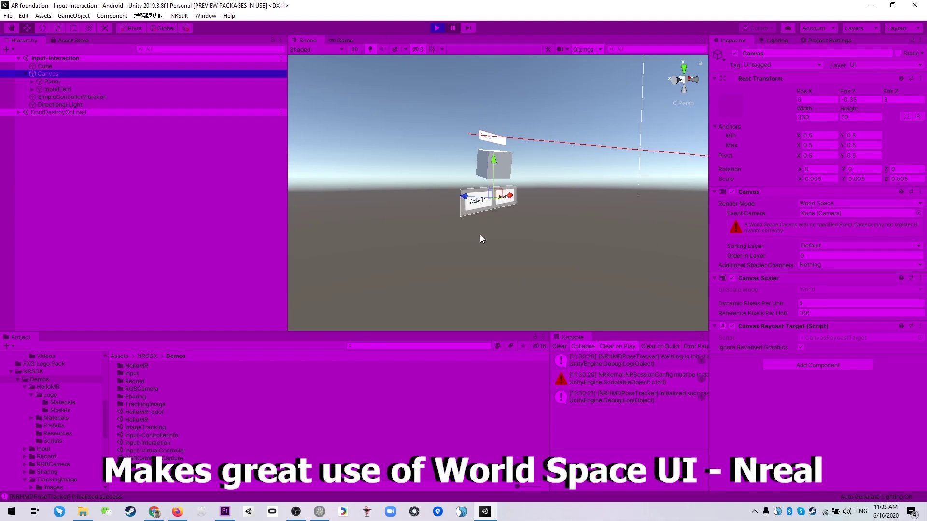
Step: Stop the Input-Interaction demo, open the HelloMR demo scene from the NRSDK Demos folder and run it in the editor
left_click(437, 28)
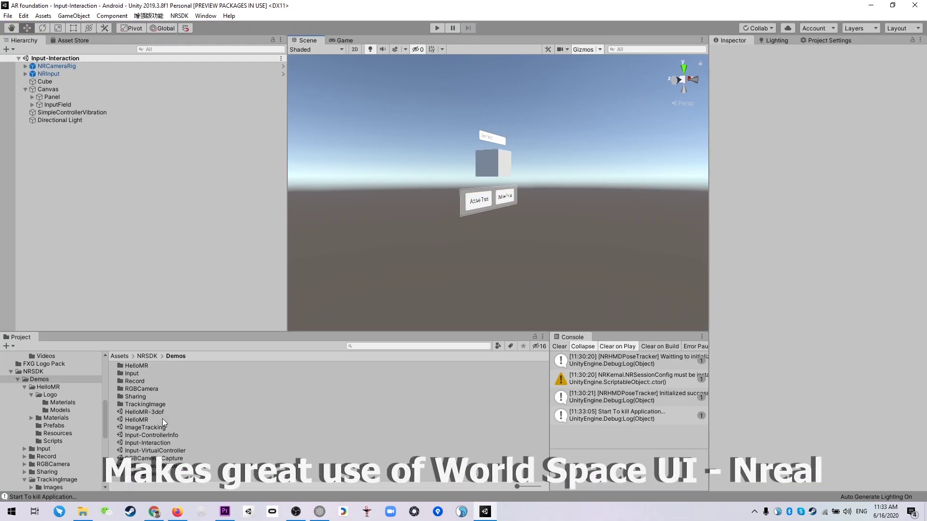
double_click(162, 420)
right_click_drag(466, 214, 476, 199)
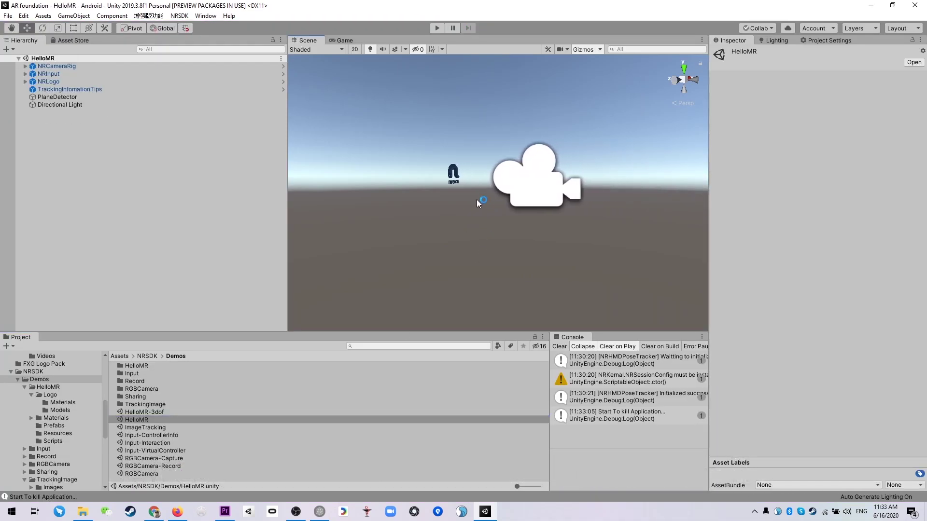
left_click(437, 28)
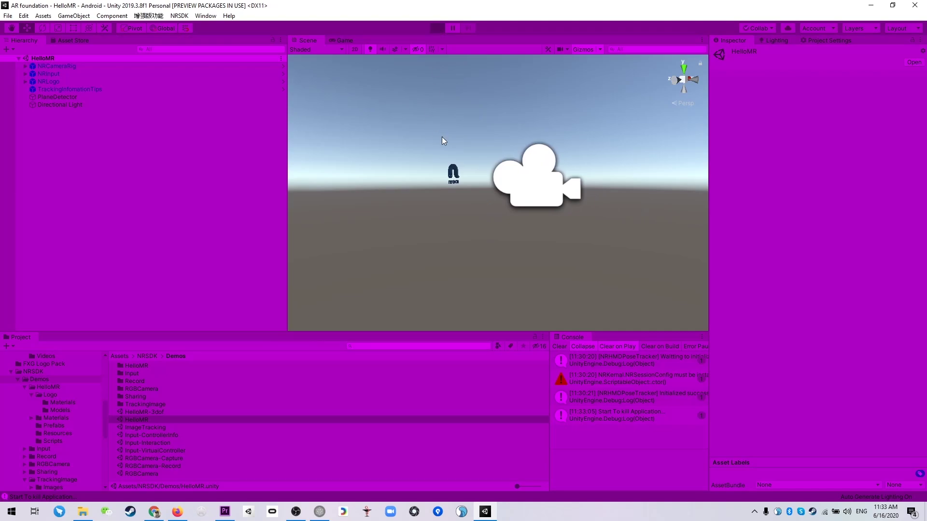